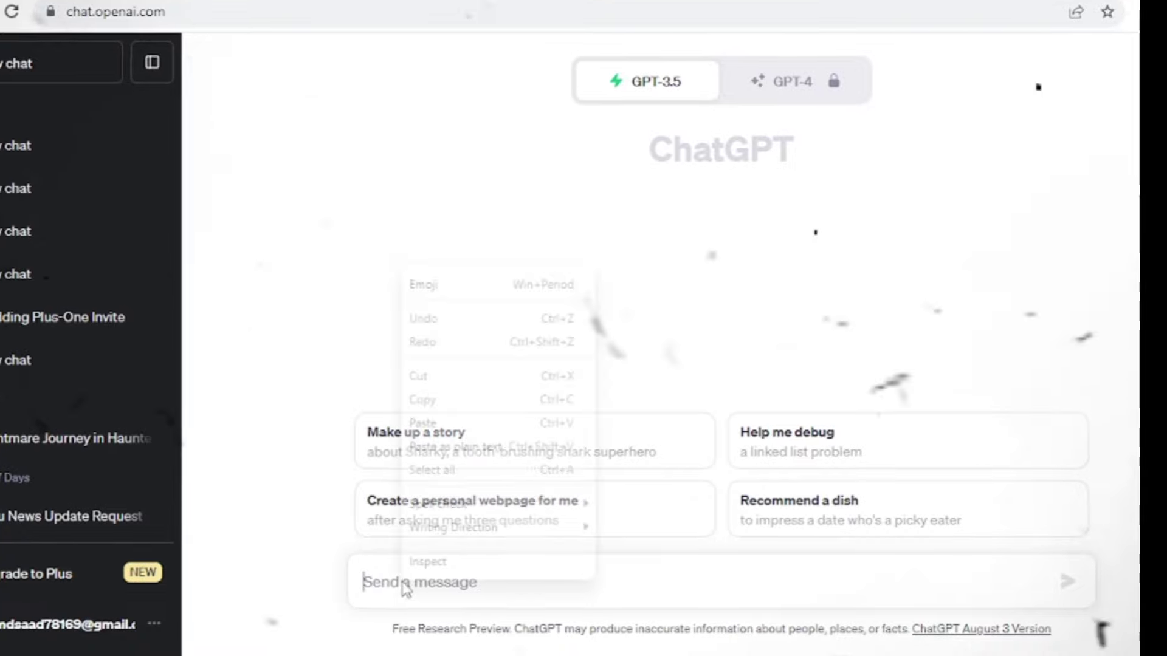
Ask ChatGPT for an original, scary first-person short story about driving at night gone wrong, with suspense and a twist at the end.
left_click(425, 423)
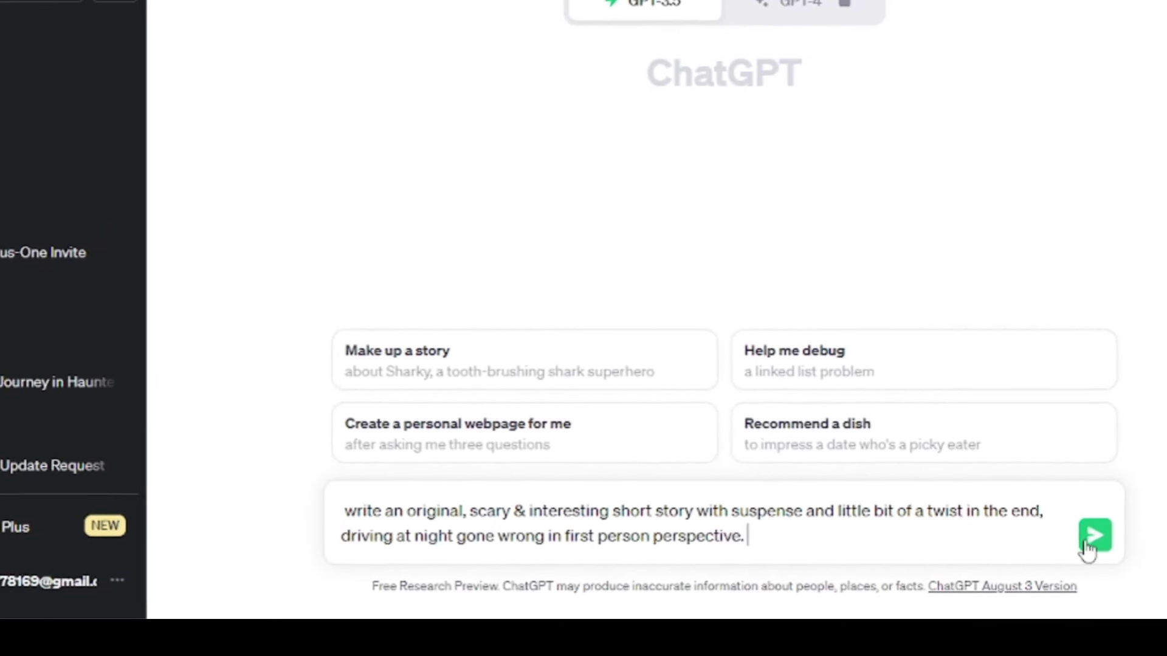
left_click(1099, 539)
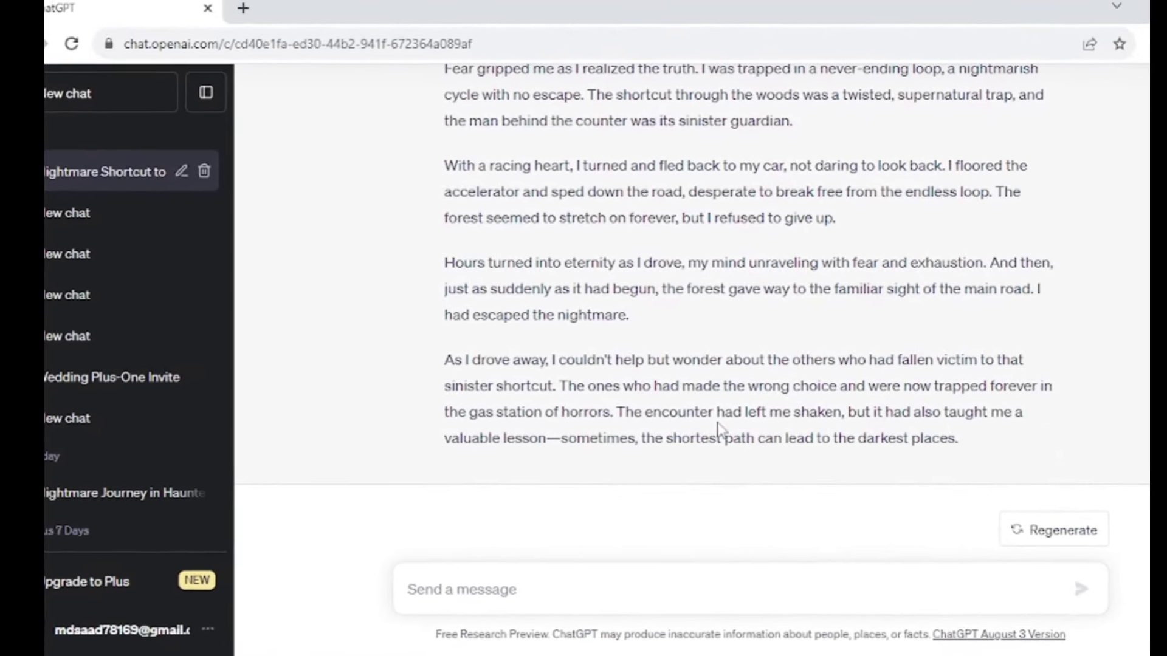
scroll(731, 421, "up", 3)
scroll(714, 427, "up", 10)
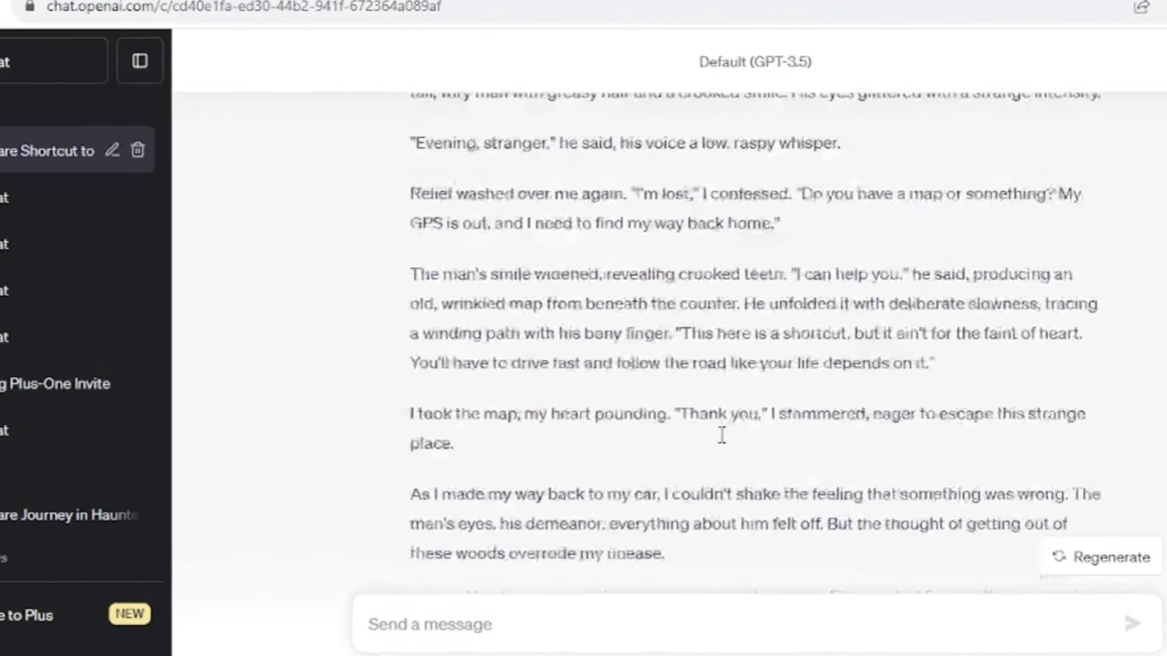
scroll(731, 441, "down", 3)
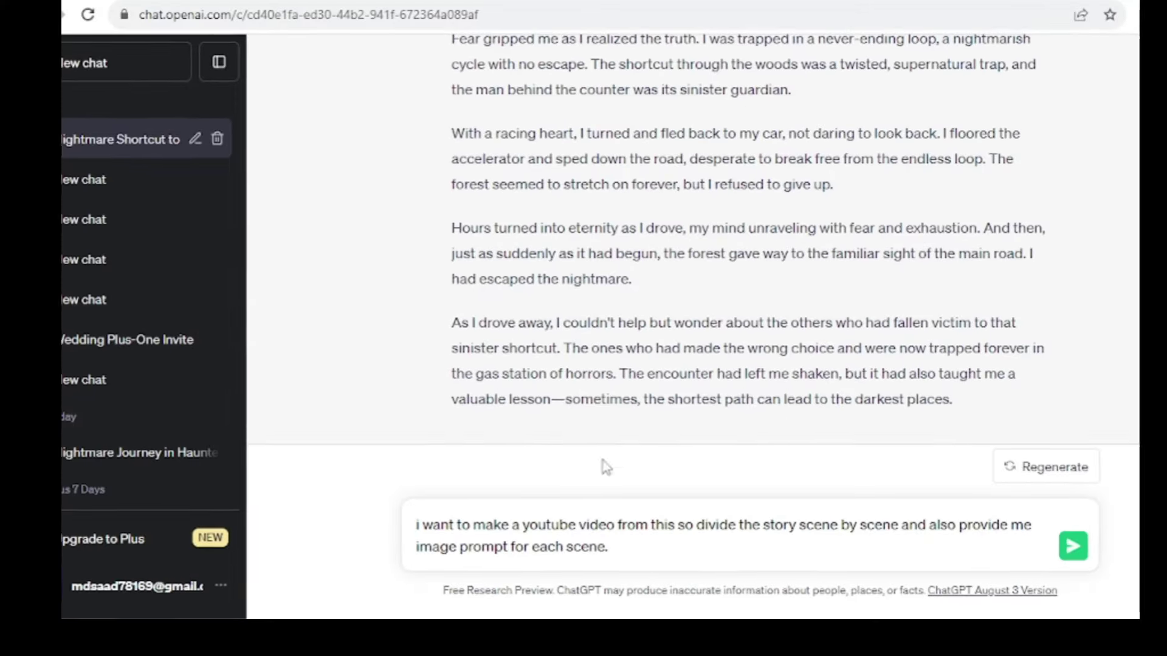
Ask ChatGPT to divide the story scene by scene for a YouTube video with an image prompt for each scene, and review the reply.
left_click(1073, 557)
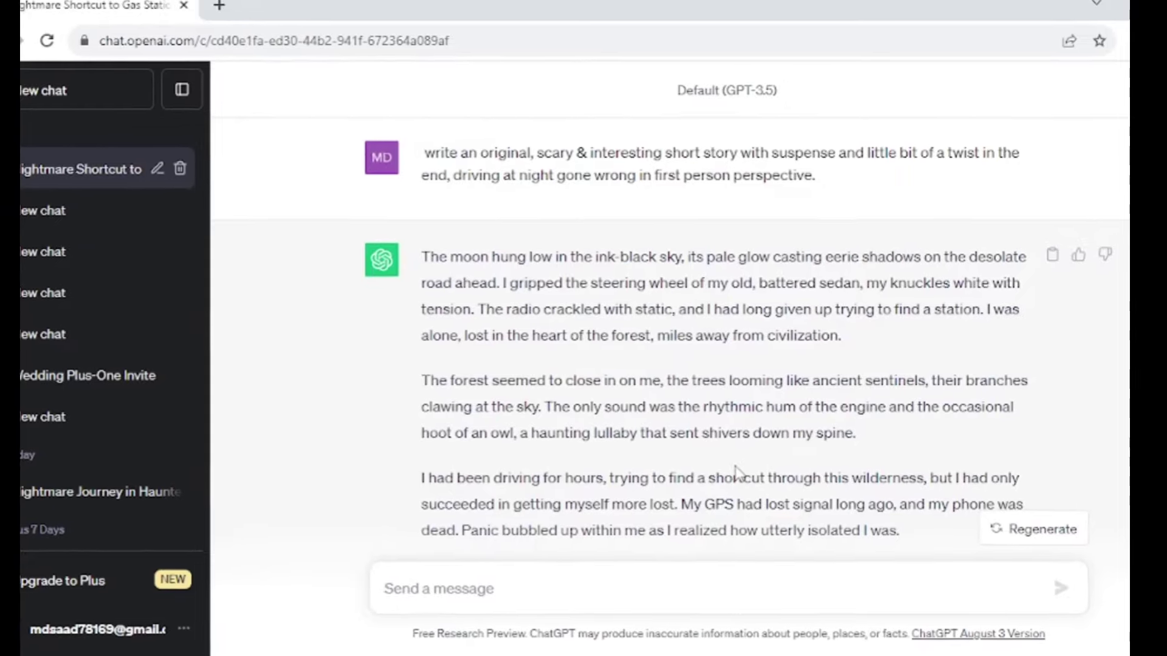
scroll(732, 474, "down", 5)
scroll(728, 470, "down", 15)
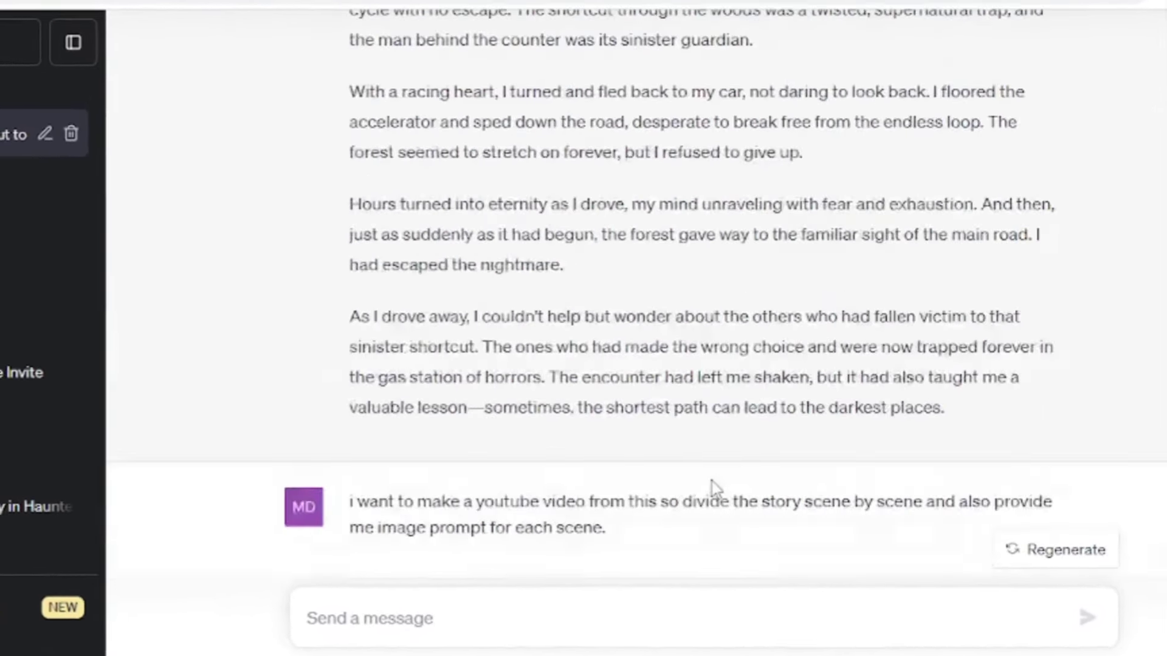
scroll(693, 498, "down", 20)
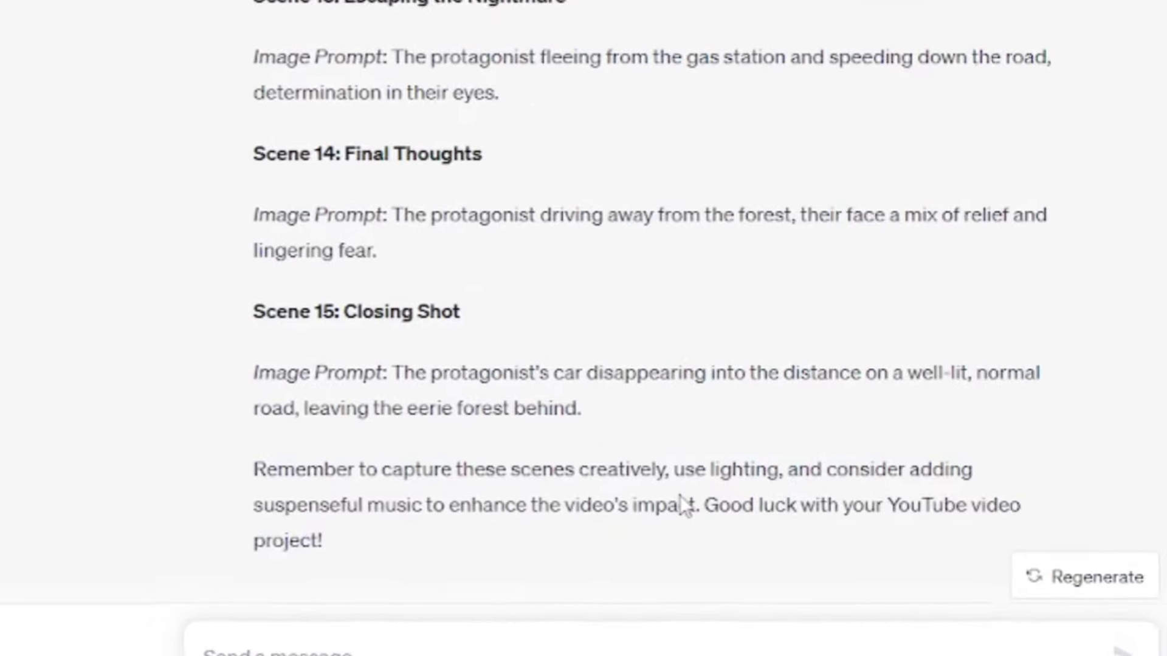
scroll(668, 506, "up", 6)
scroll(658, 514, "up", 3)
Switch to the Leonardo.ai website and enter its app through account creation as a whitelisted visitor.
type("lea")
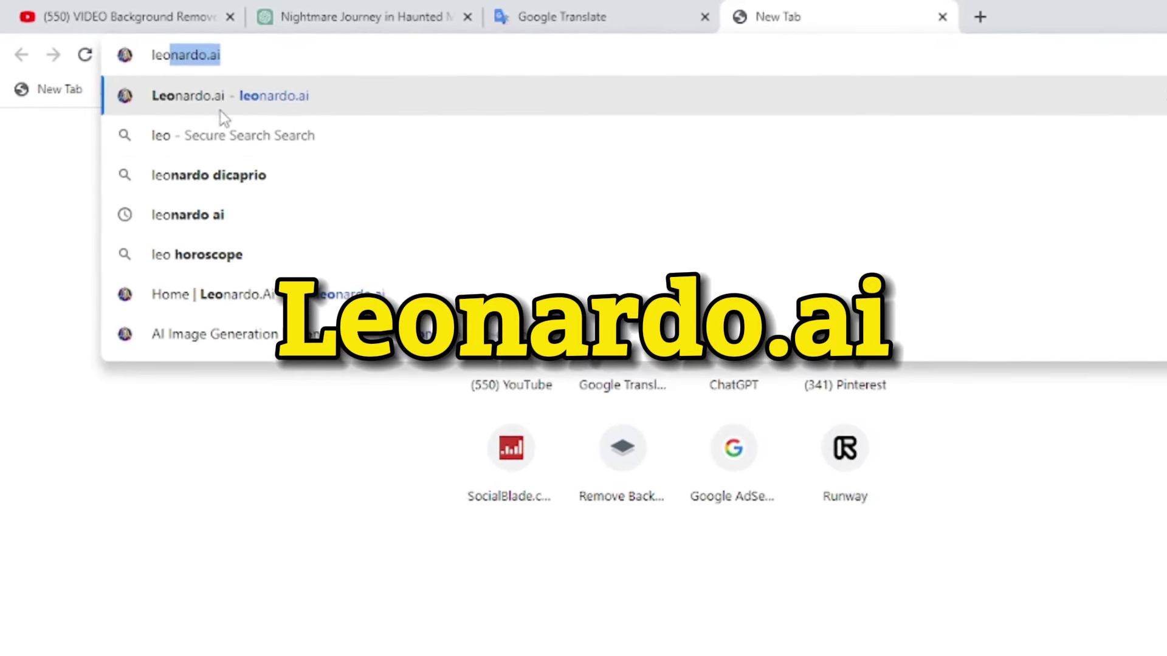
left_click(290, 101)
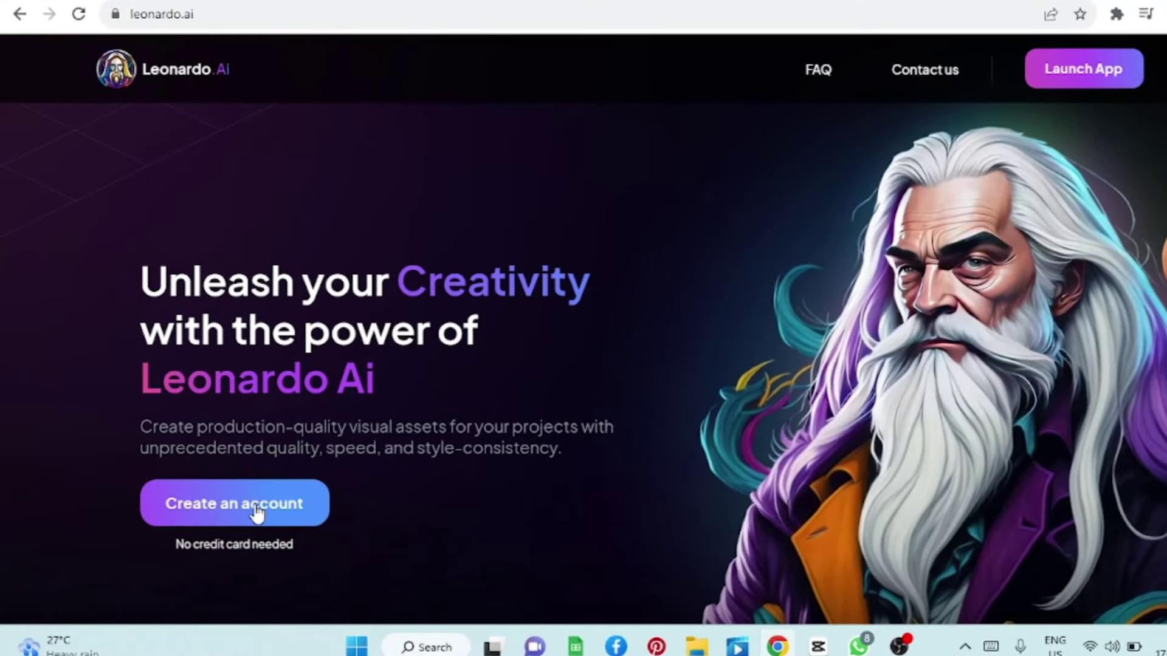
left_click(267, 507)
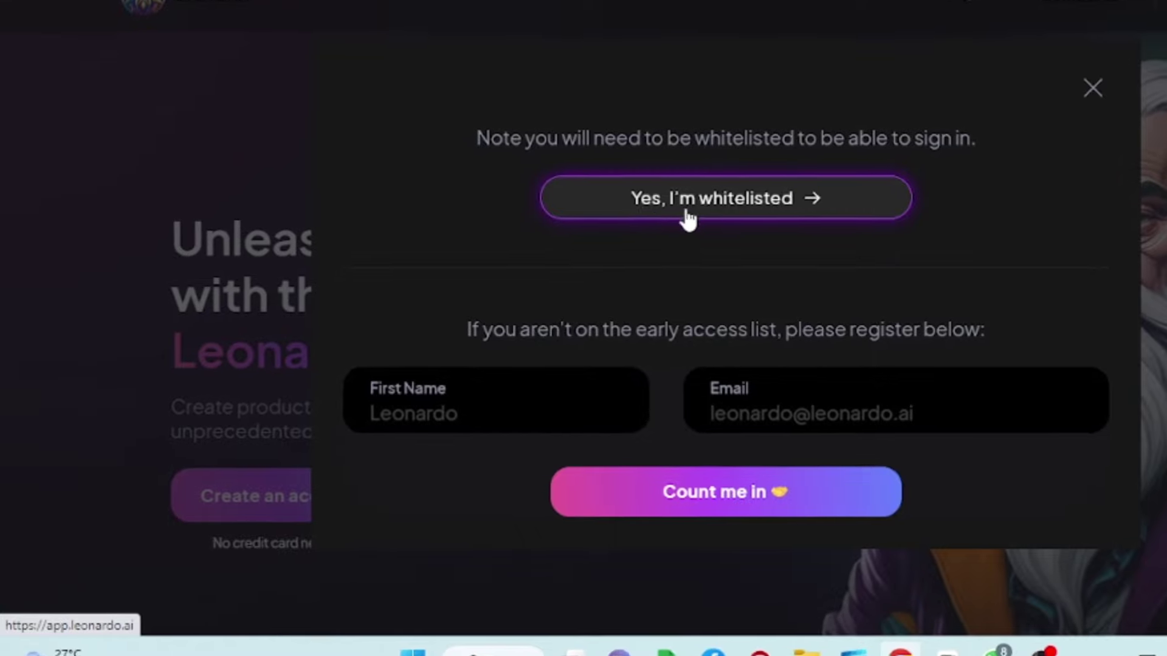
left_click(728, 210)
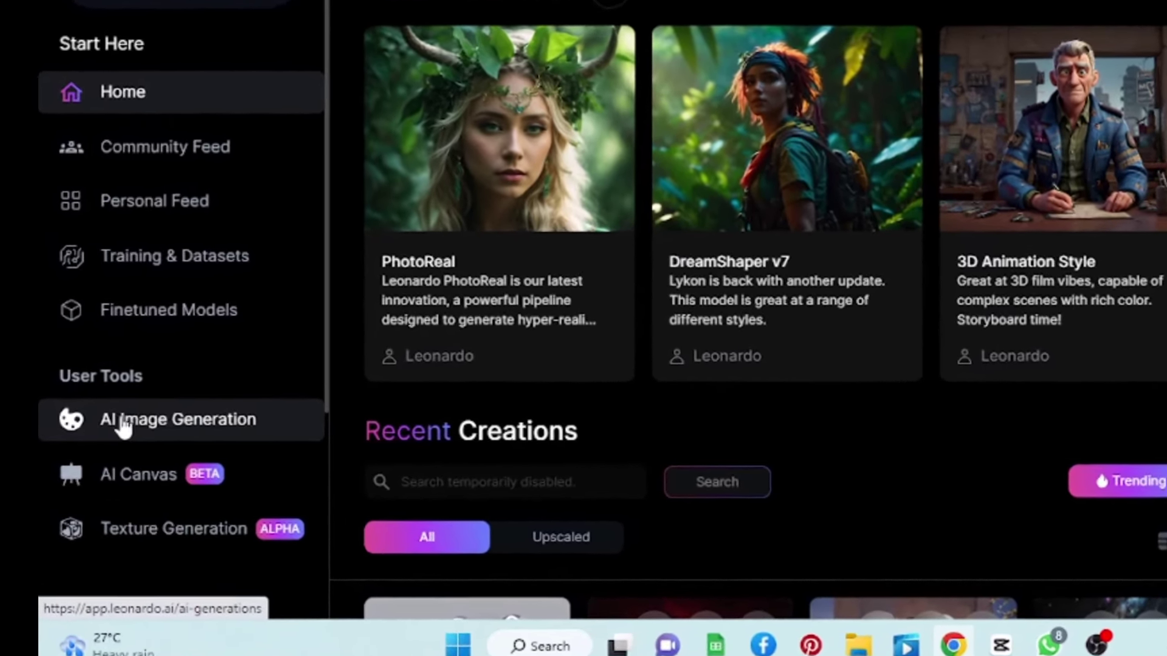
In Leonardo's AI Image Generation, set the aspect ratio to 16:9 and choose the 3D Animation Style finetuned model.
left_click(149, 422)
scroll(243, 222, "down", 10)
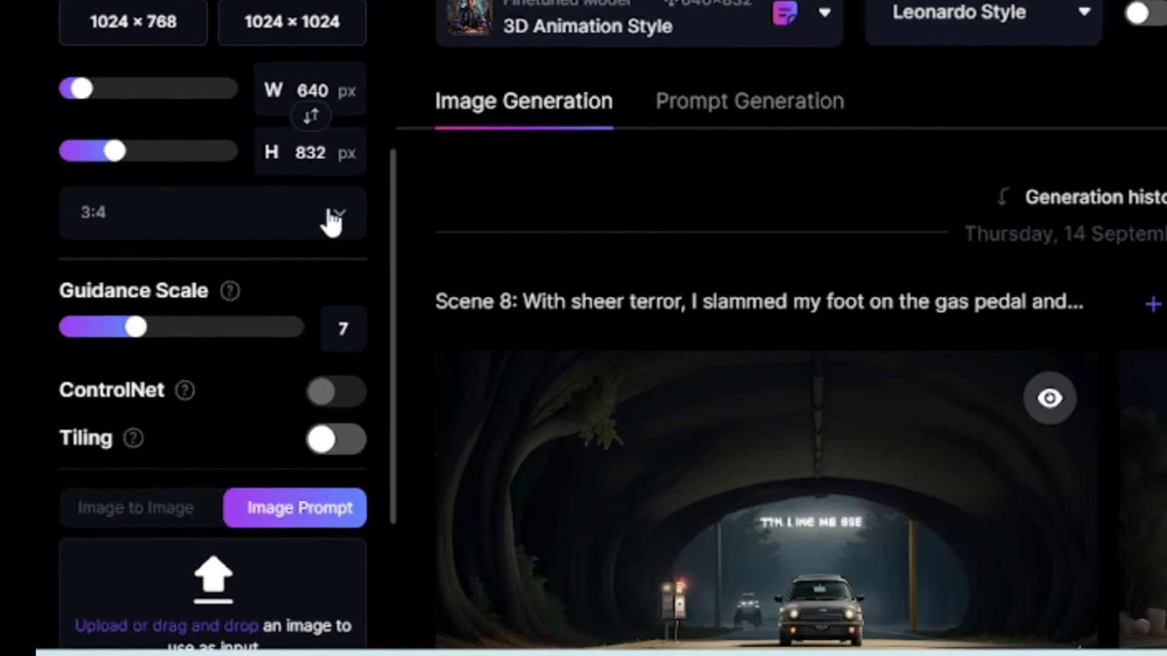
left_click(331, 221)
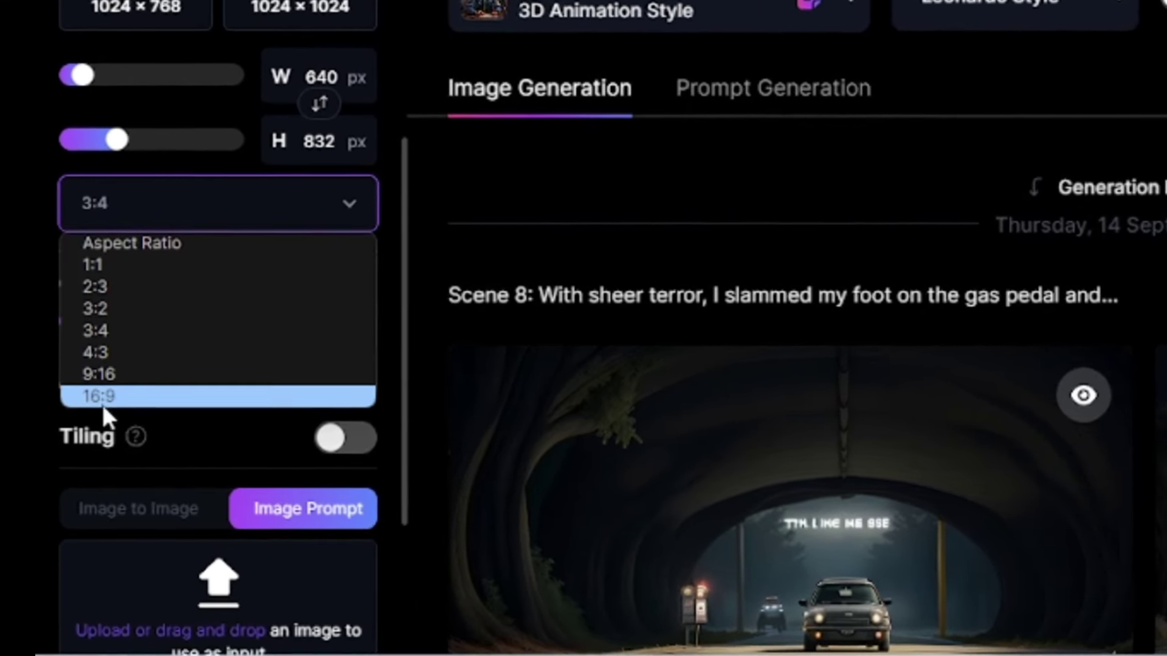
left_click(104, 407)
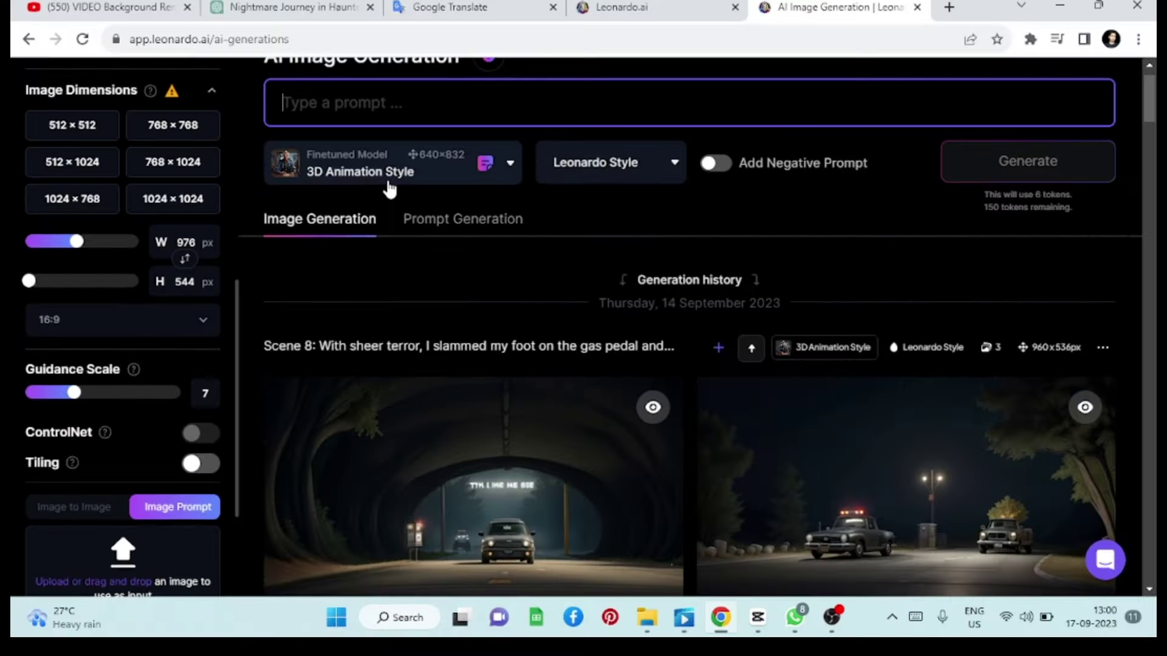
left_click(339, 161)
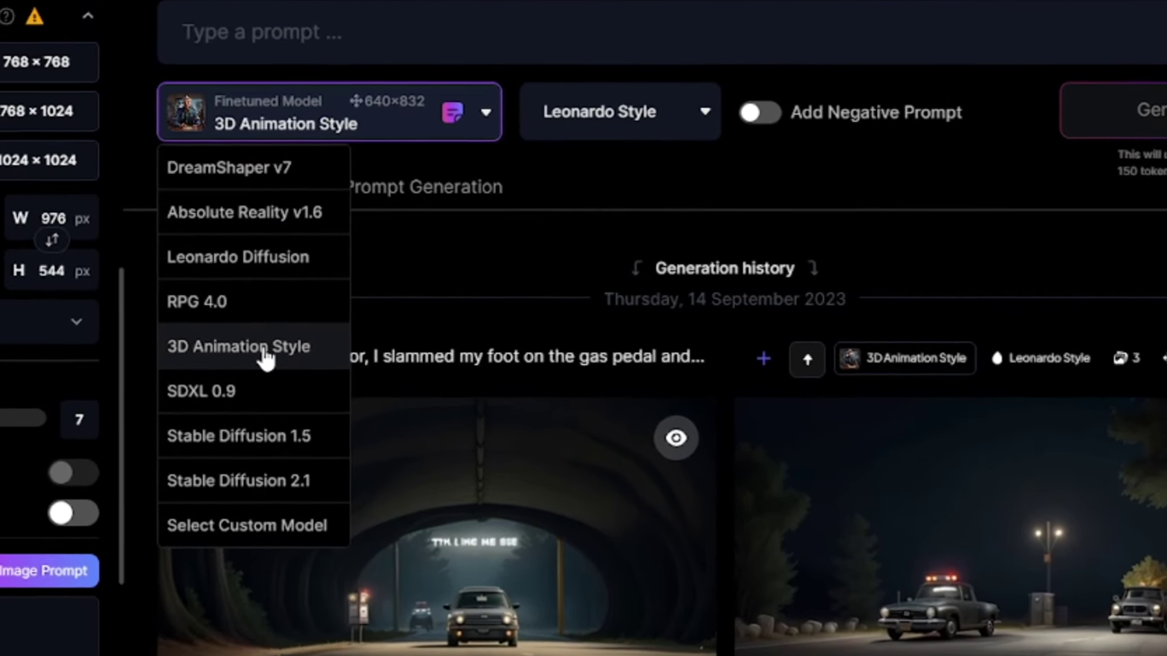
left_click(273, 353)
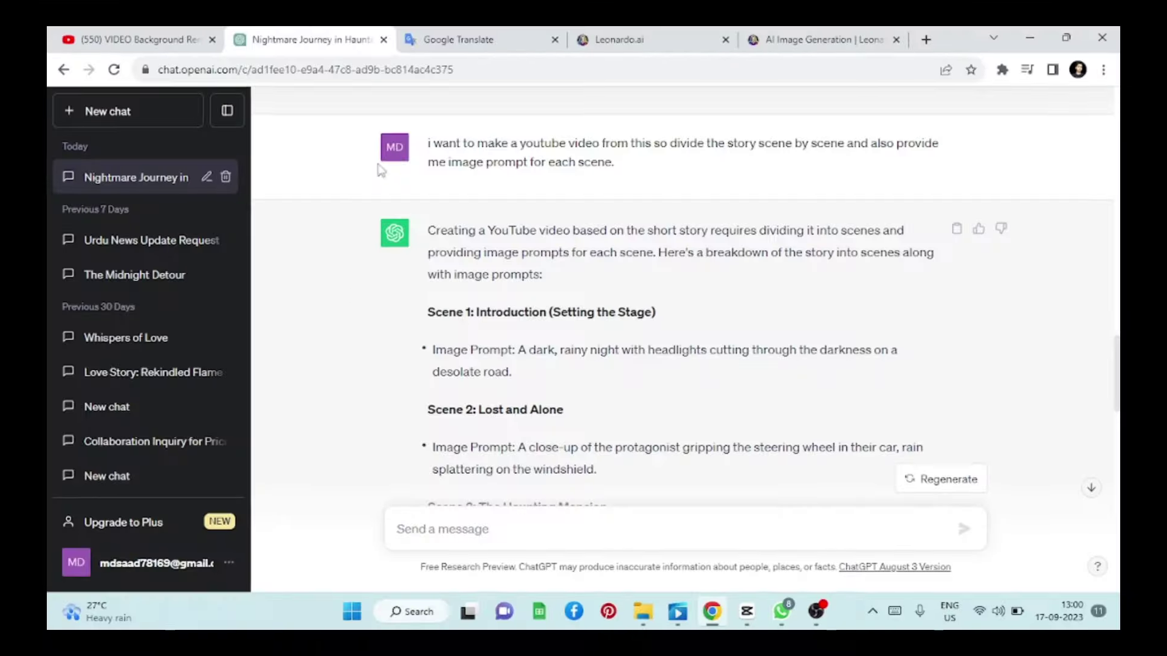
Generate Leonardo images from ChatGPT's Scene 1 prompt about a dark, rainy night on a desolate road, and download one of them.
scroll(409, 312, "down", 1)
left_click_drag(409, 308, 932, 341)
right_click(460, 334)
left_click(615, 362)
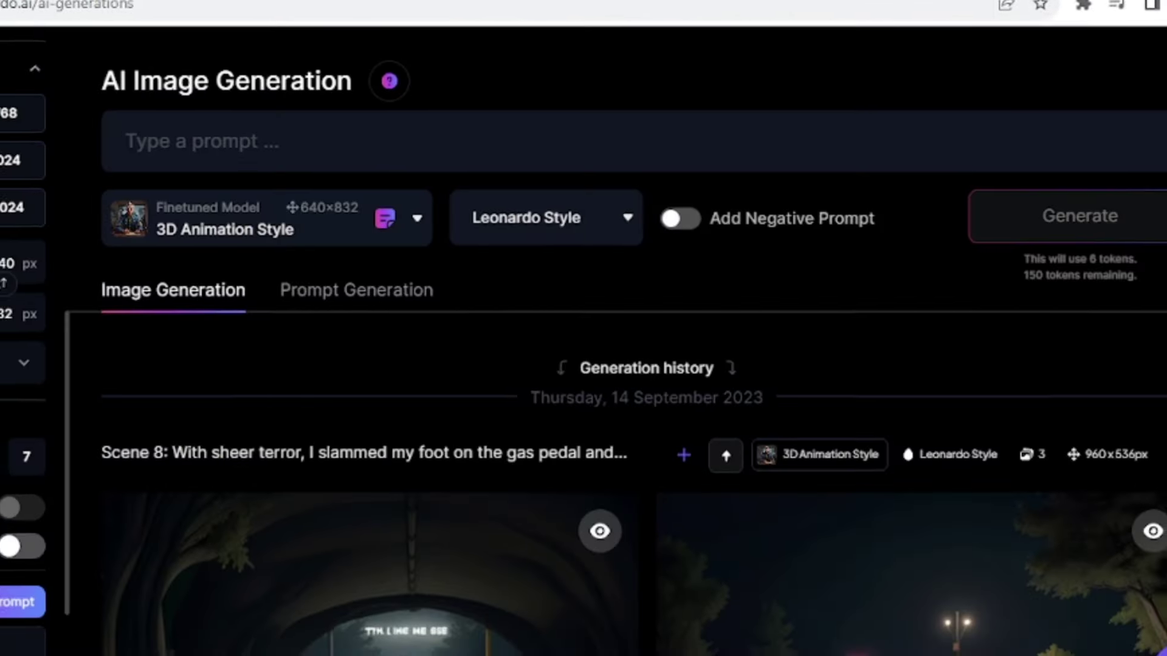
right_click(316, 149)
left_click(315, 289)
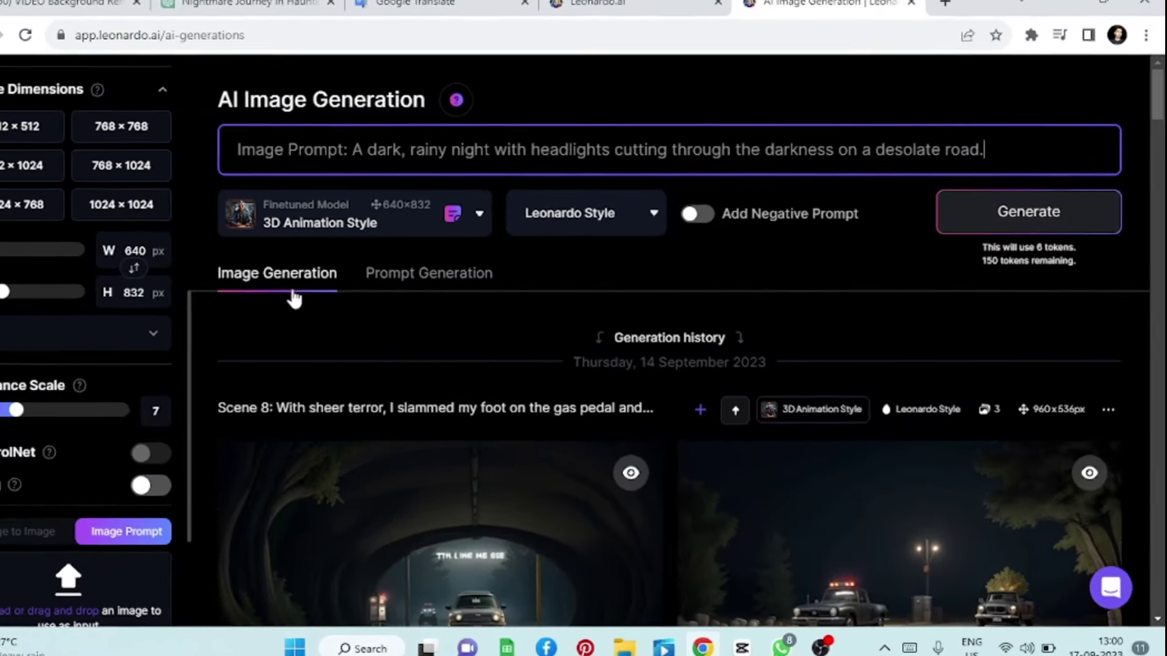
left_click(1031, 210)
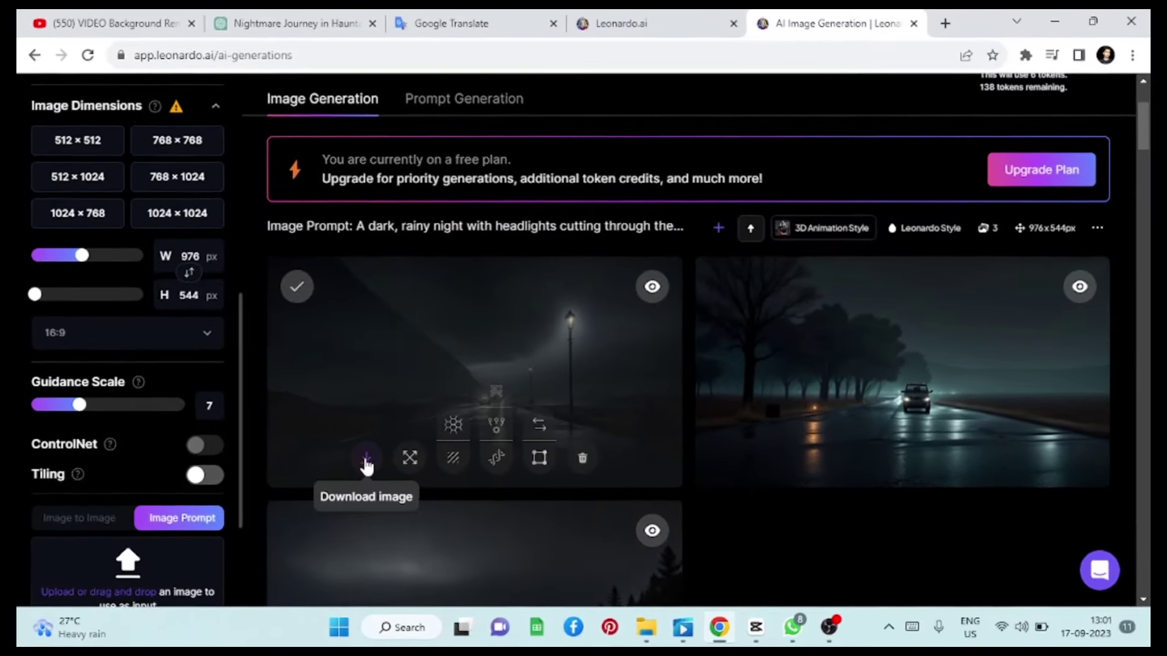
scroll(359, 468, "down", 3)
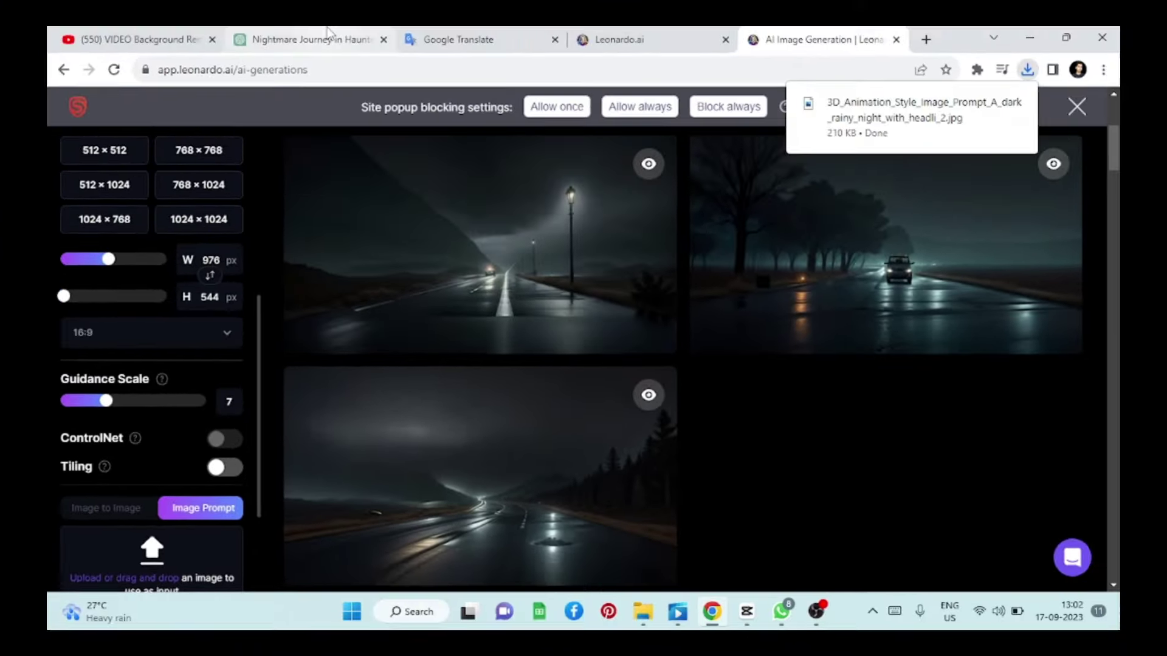
In the ChatGPT conversation, copy the Scene 2 image prompt about the protagonist gripping the steering wheel.
left_click(292, 42)
left_click_drag(422, 406, 665, 423)
right_click(717, 435)
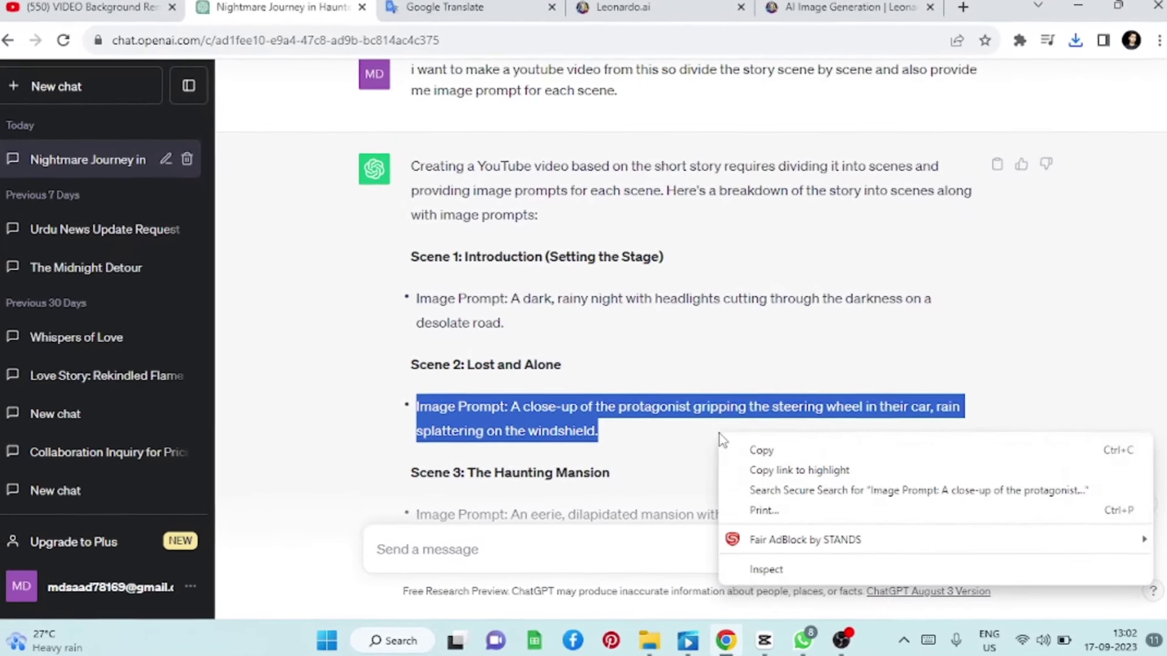
left_click(754, 448)
Generate Leonardo images from the copied Scene 2 prompt in place of the Scene 1 text, and download the second image.
key("ctrl+5")
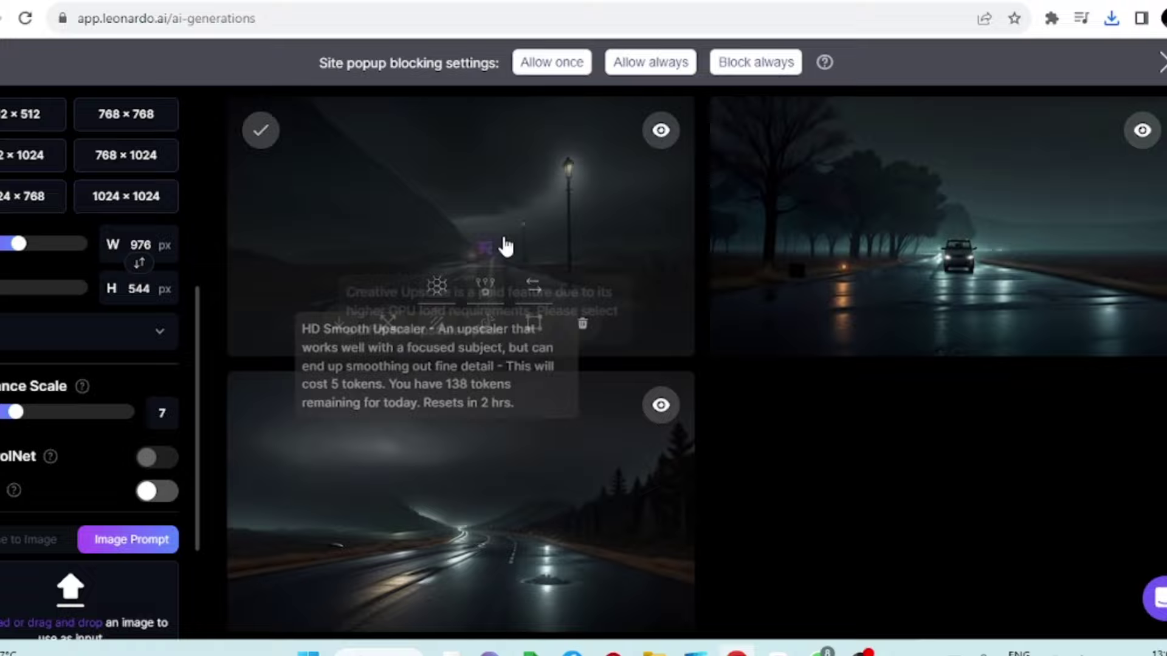
scroll(504, 246, "up", 5)
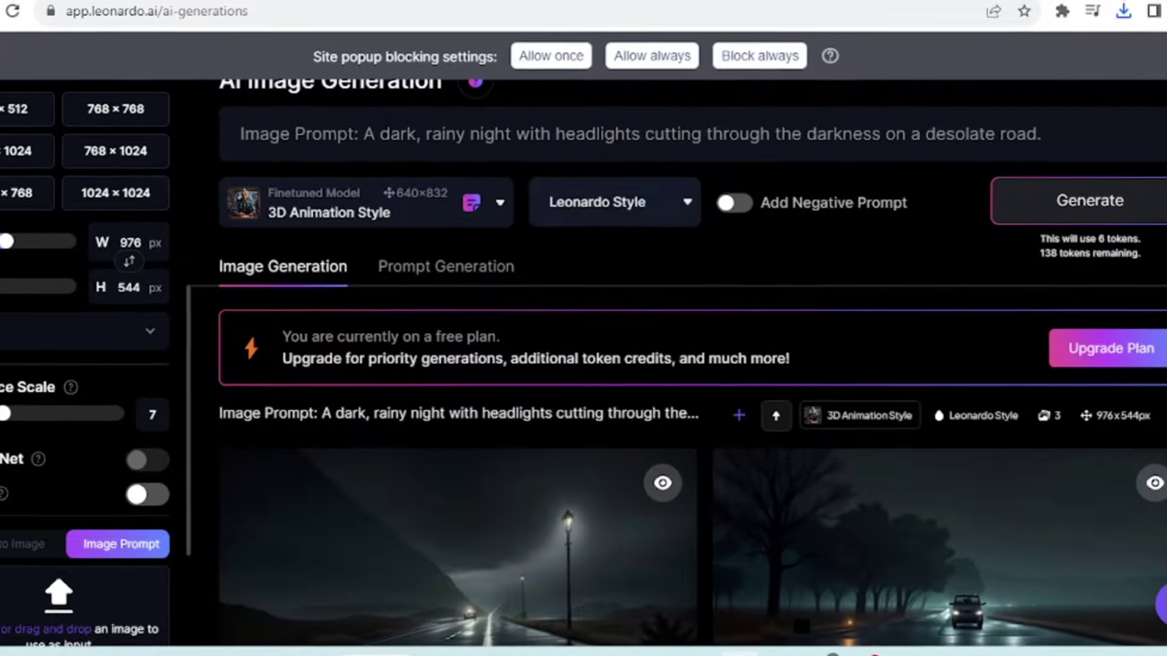
left_click_drag(248, 138, 1031, 138)
right_click(535, 110)
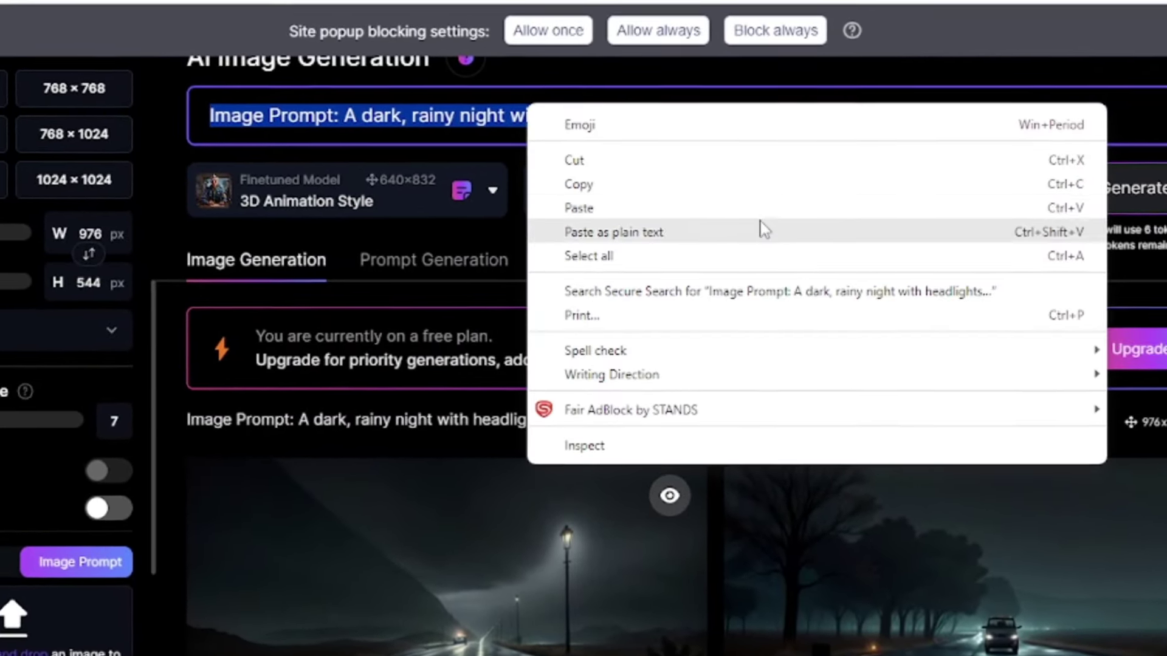
left_click(763, 227)
left_click(1088, 210)
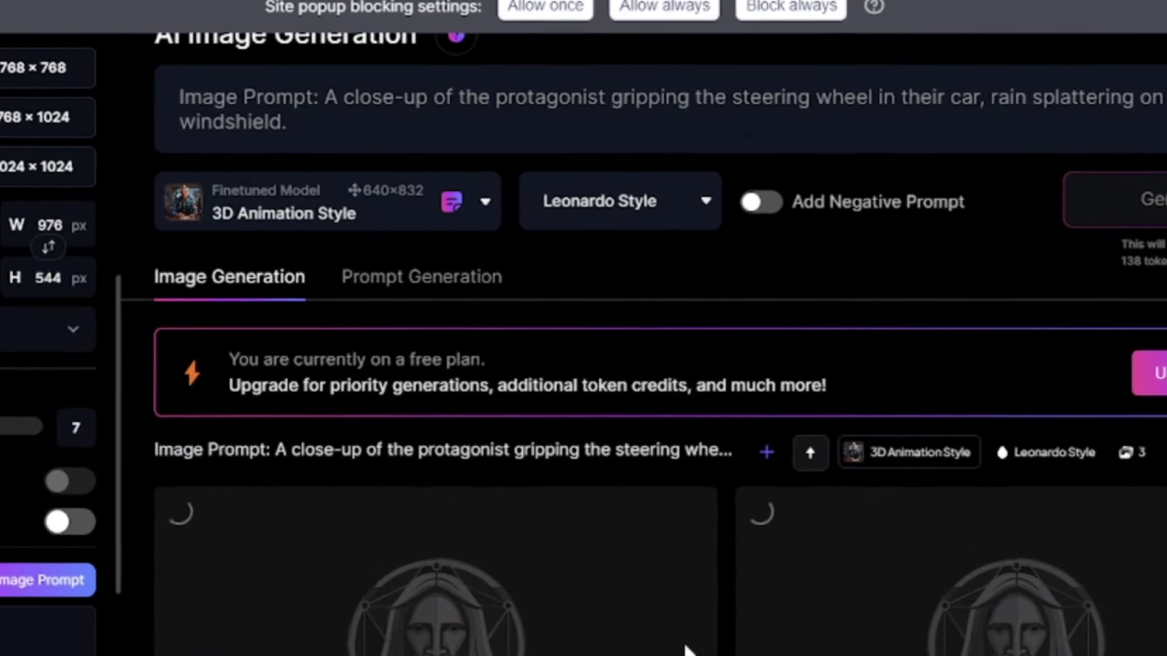
scroll(685, 649, "down", 5)
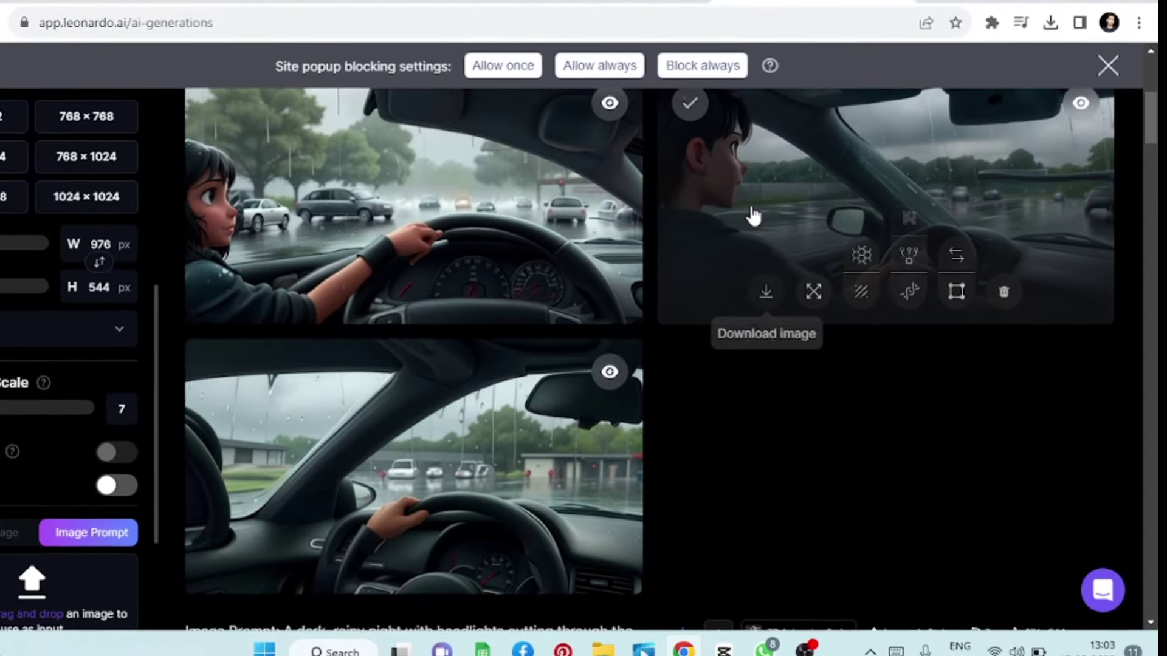
left_click(765, 293)
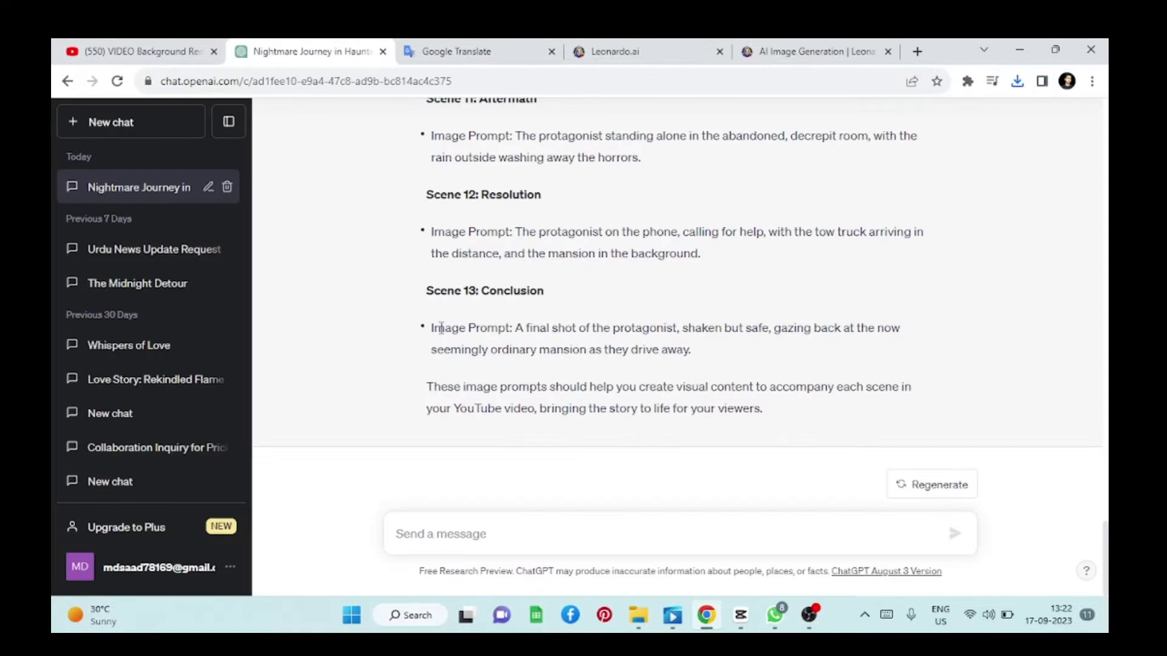
Copy the next scene's image prompt from ChatGPT and paste it over the previous prompt in Leonardo.
left_click_drag(412, 323, 690, 351)
right_click(571, 380)
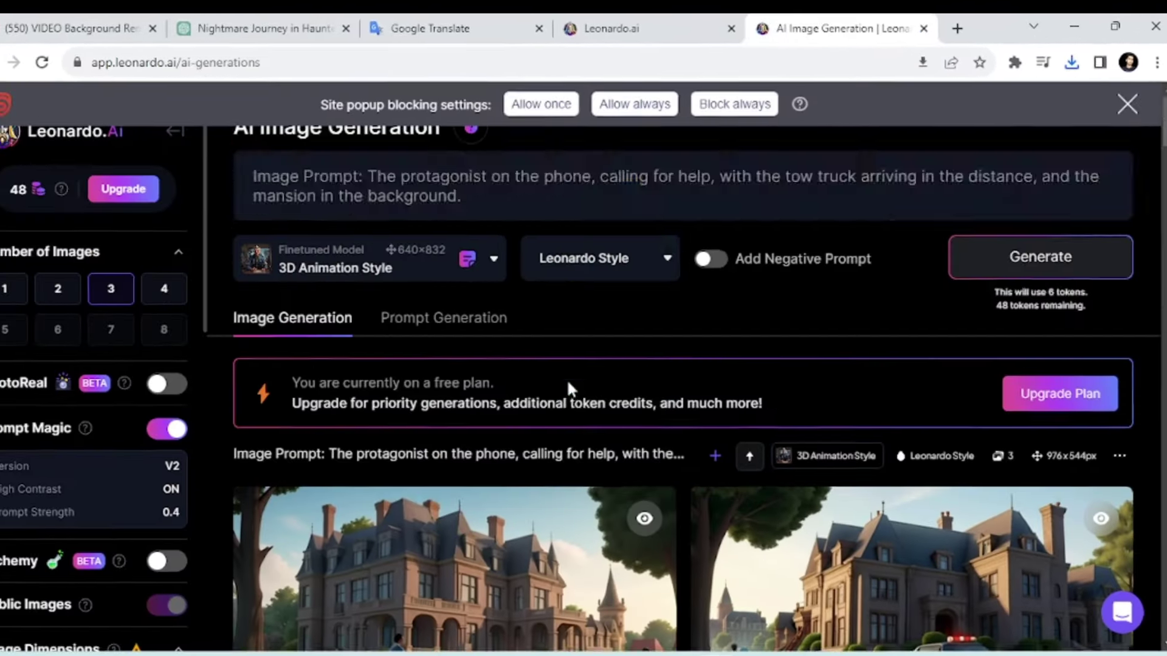
triple_click(477, 191)
right_click(477, 192)
left_click(535, 281)
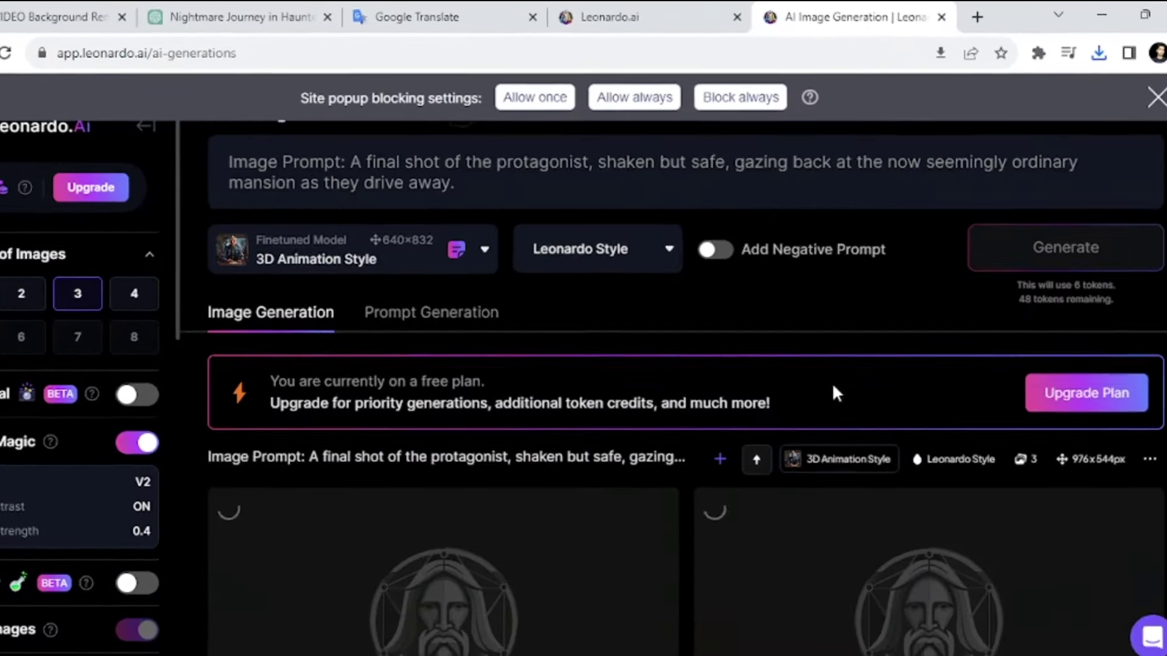
Look over the images generated for the final shot of the protagonist driving away from the mansion, and download one.
scroll(834, 385, "down", 3)
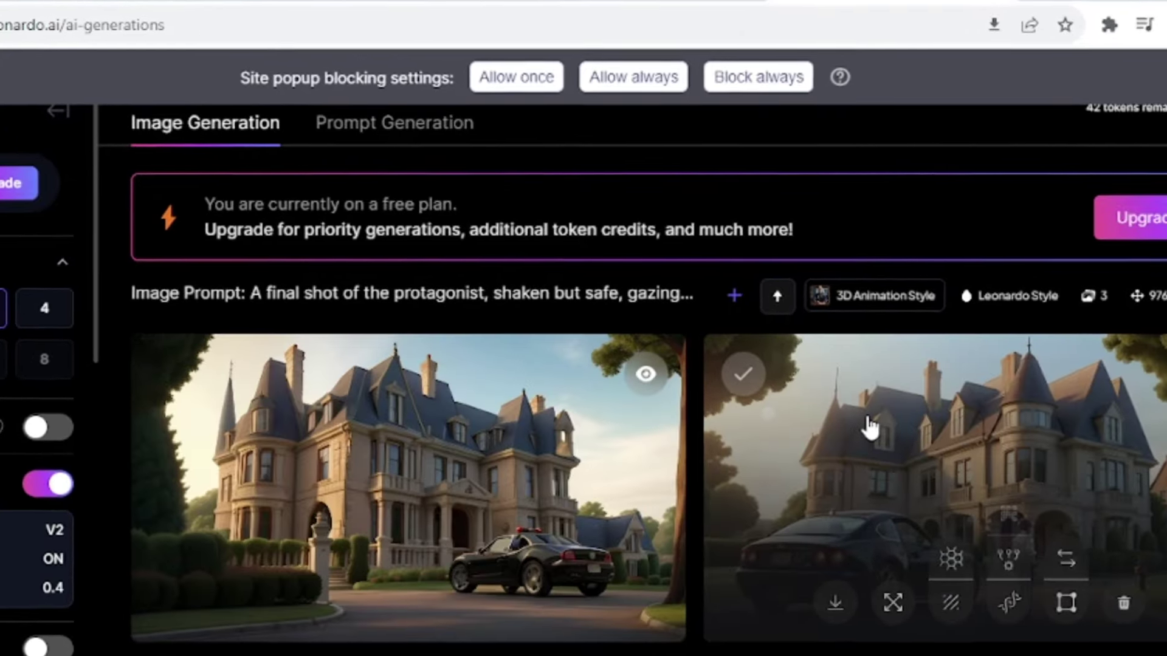
scroll(440, 435, "down", 5)
scroll(440, 435, "up", 8)
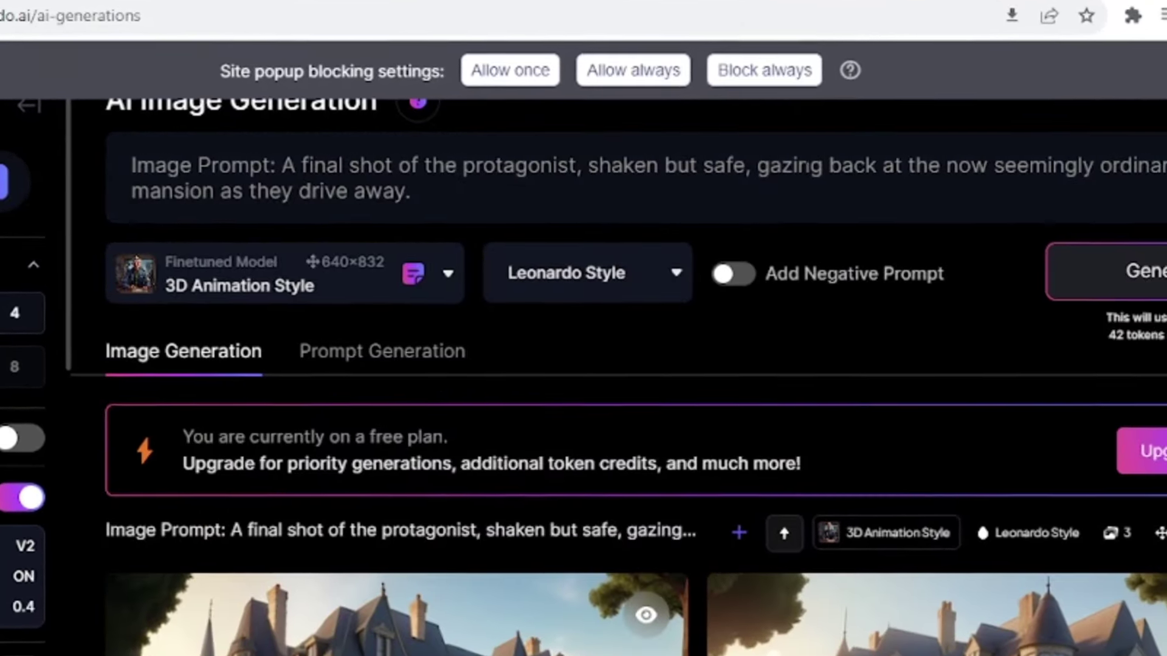
scroll(302, 491, "down", 4)
left_click(226, 520)
scroll(338, 395, "up", 5)
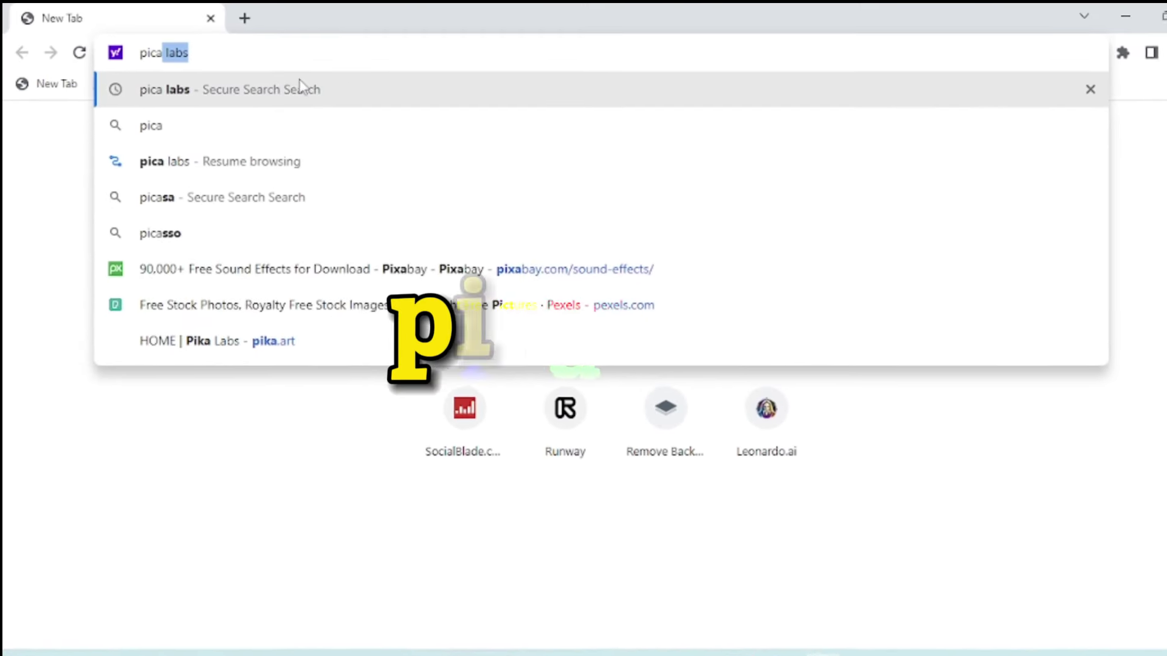
Search the web for "pica labs" and open the Easy With AI article about Pika Labs.
key("Return")
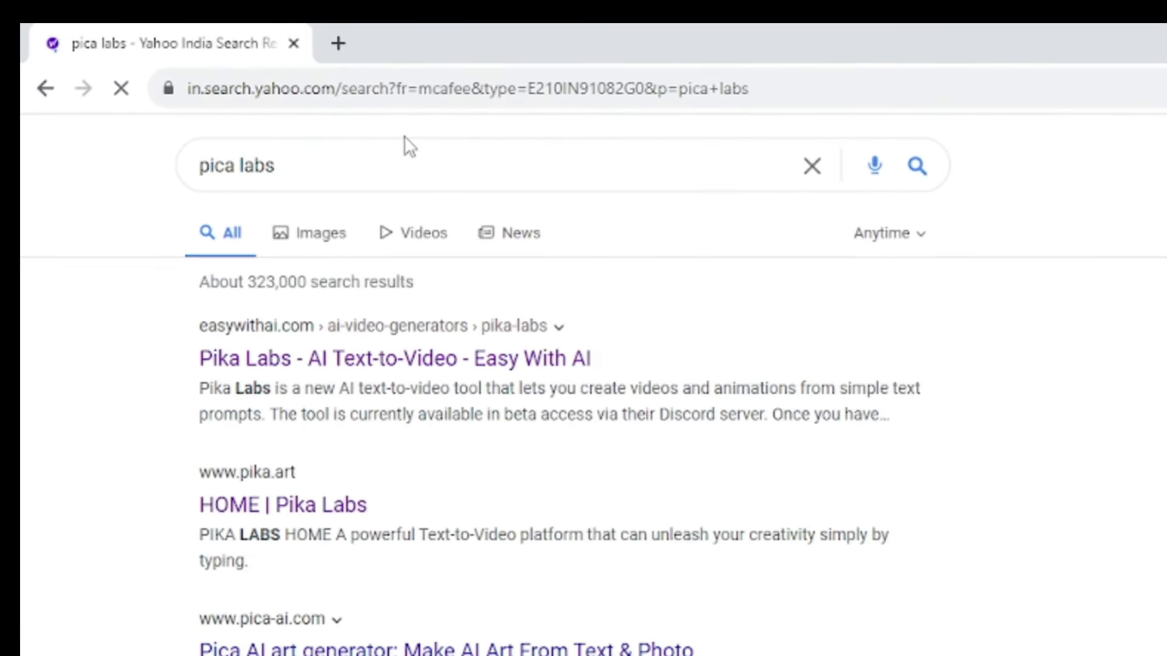
left_click(402, 363)
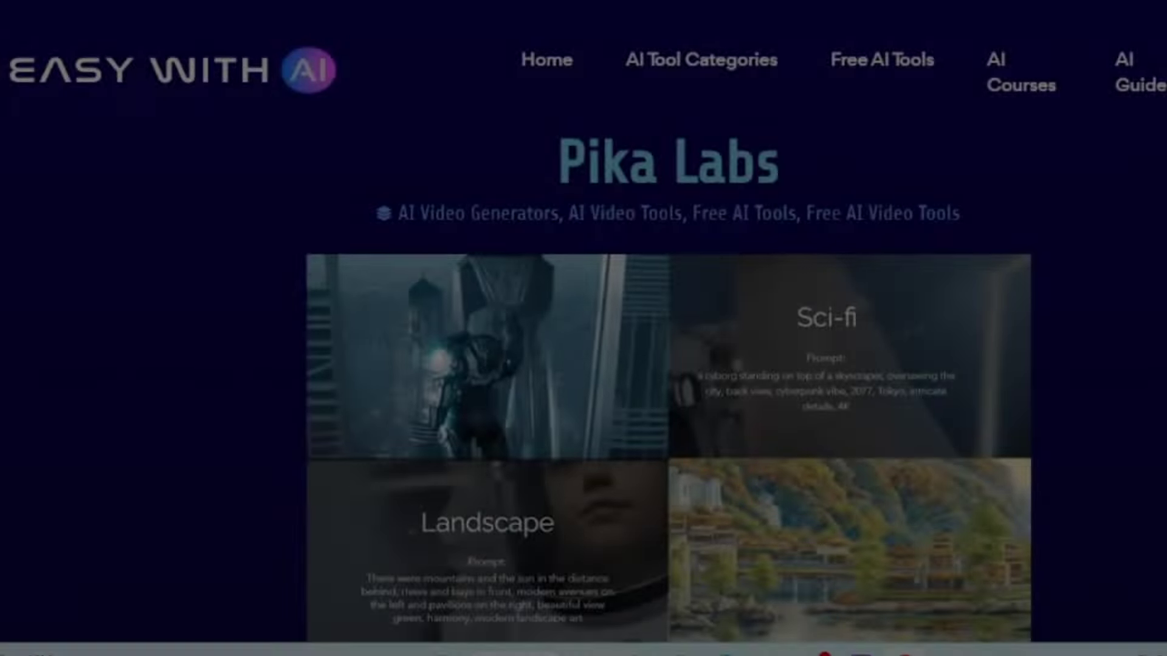
scroll(596, 273, "down", 6)
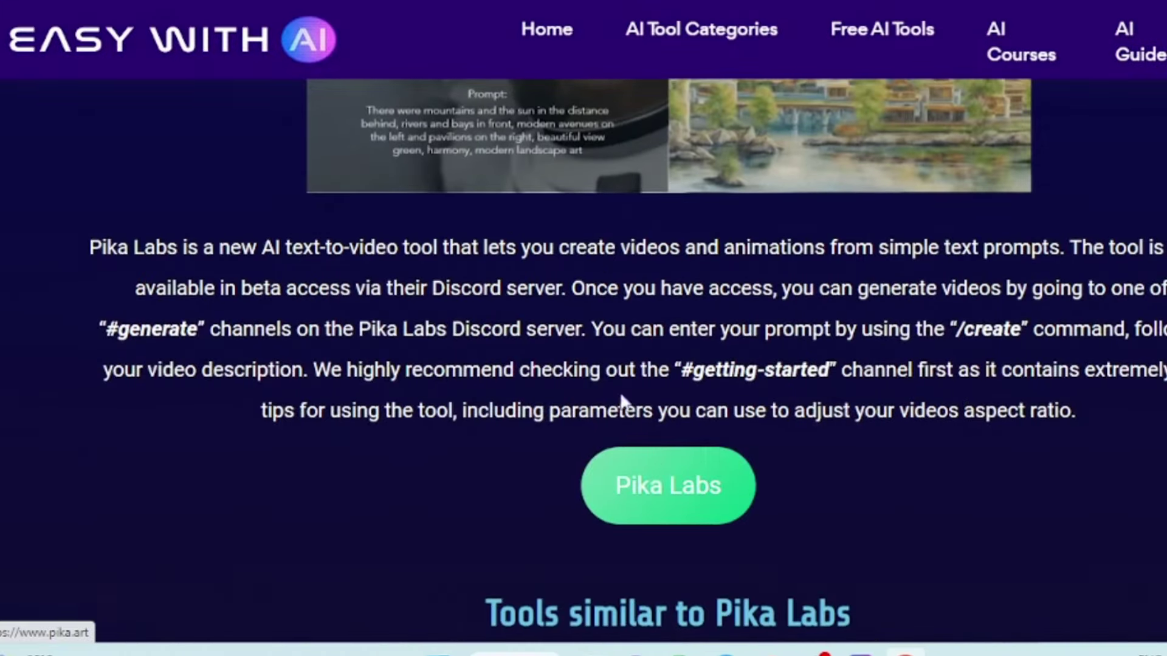
Open the Pika Labs website from the article and follow its link to the Discord server invite.
left_click(668, 483)
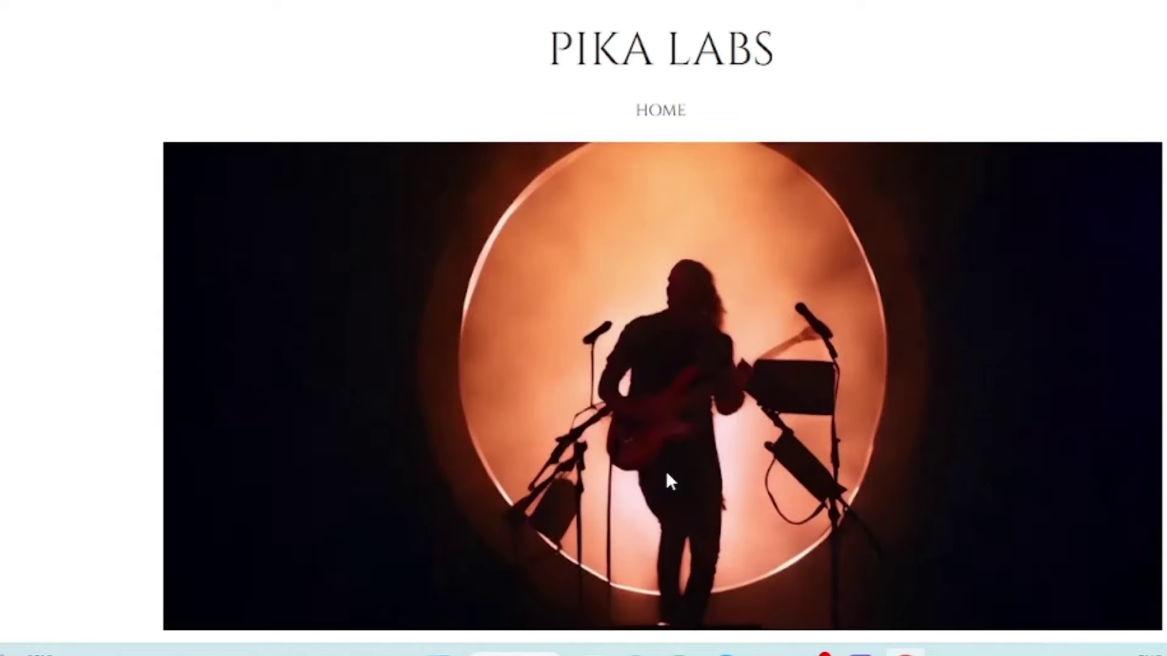
scroll(544, 568, "down", 3)
left_click(571, 582)
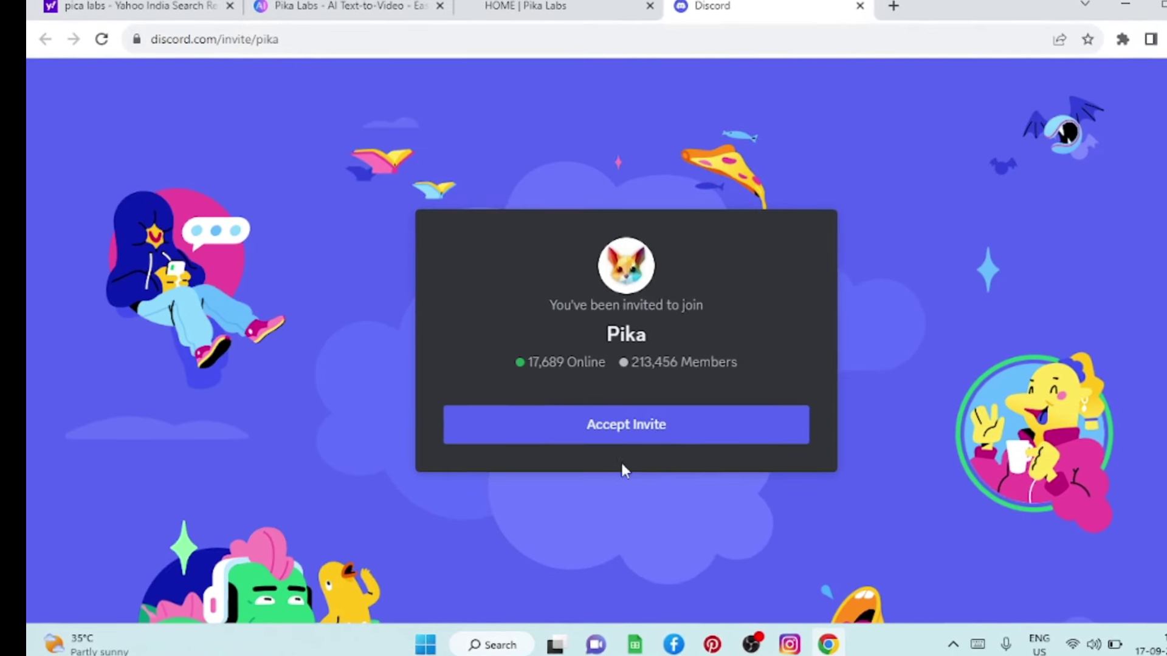
Accept the invitation to the Pika Discord server and open its generate-5 channel.
left_click(662, 428)
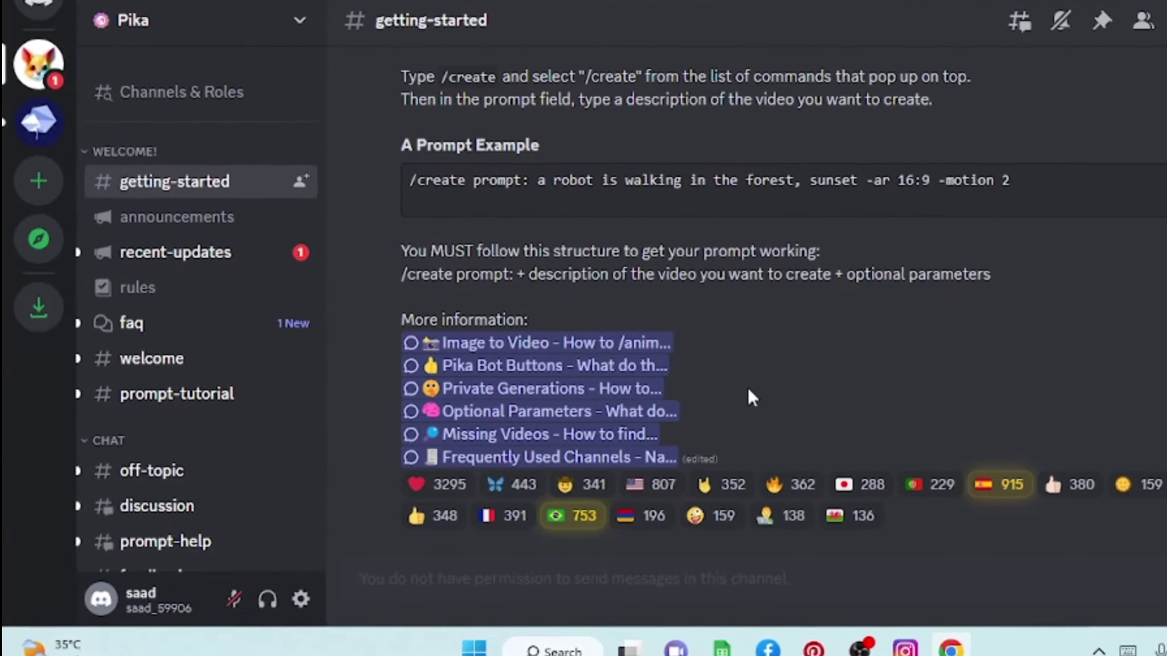
scroll(134, 421, "down", 3)
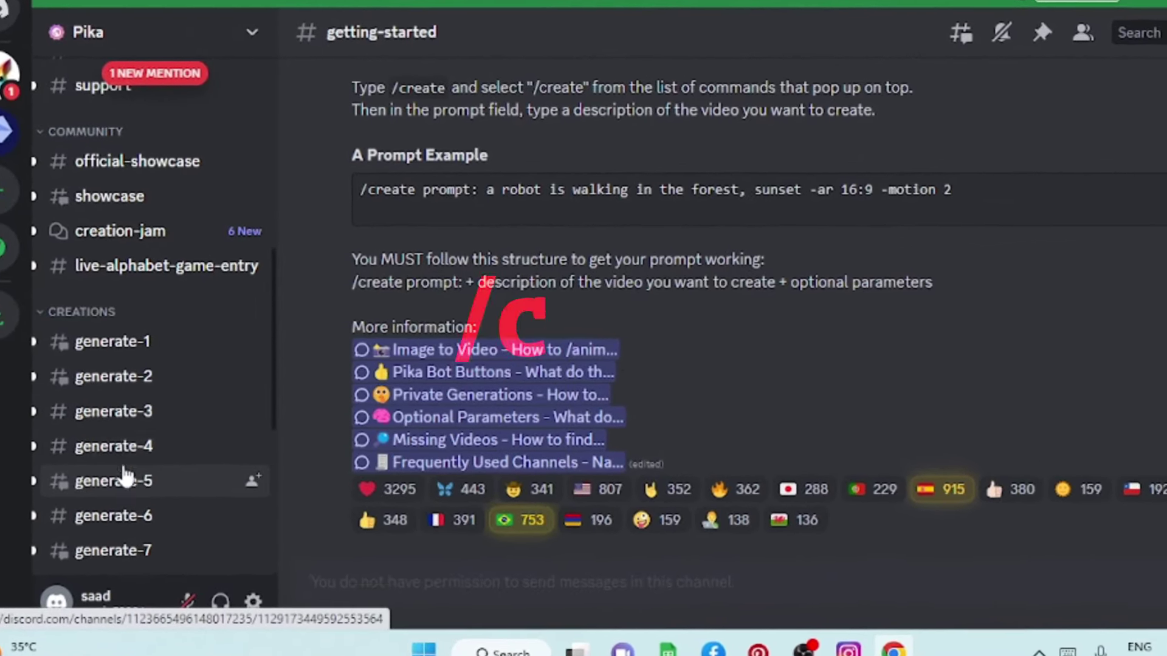
left_click(125, 477)
Submit a /create command with the prompt "horror story" and a downloaded scene image attached.
type("/creat")
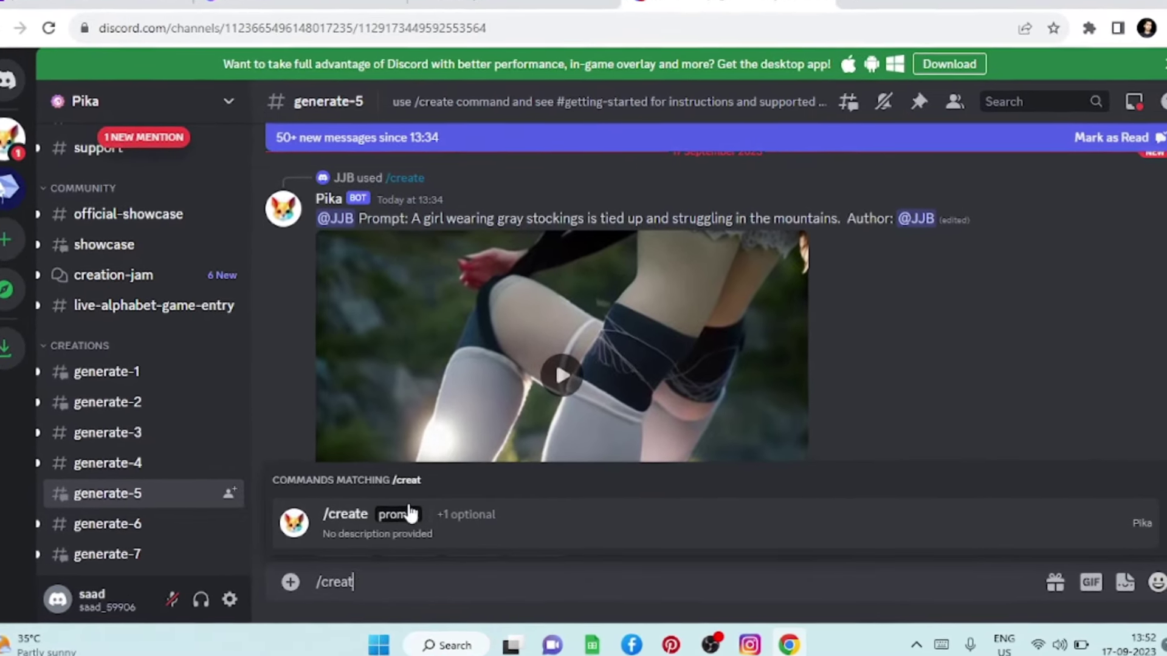
left_click(404, 523)
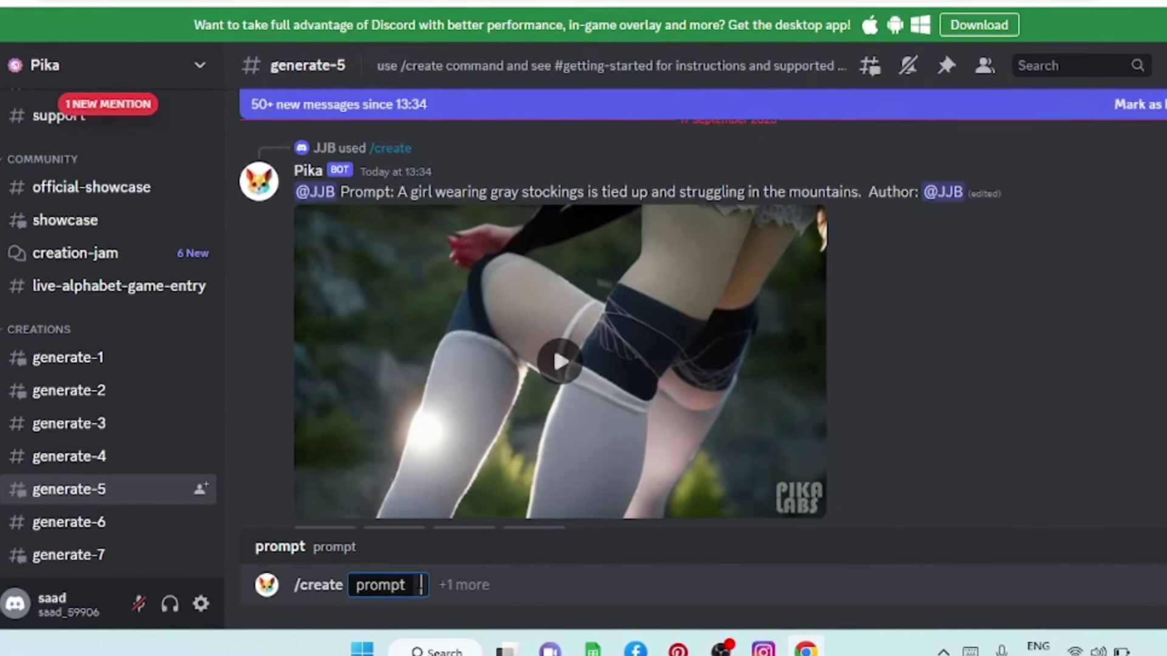
type("hor")
type("ror story")
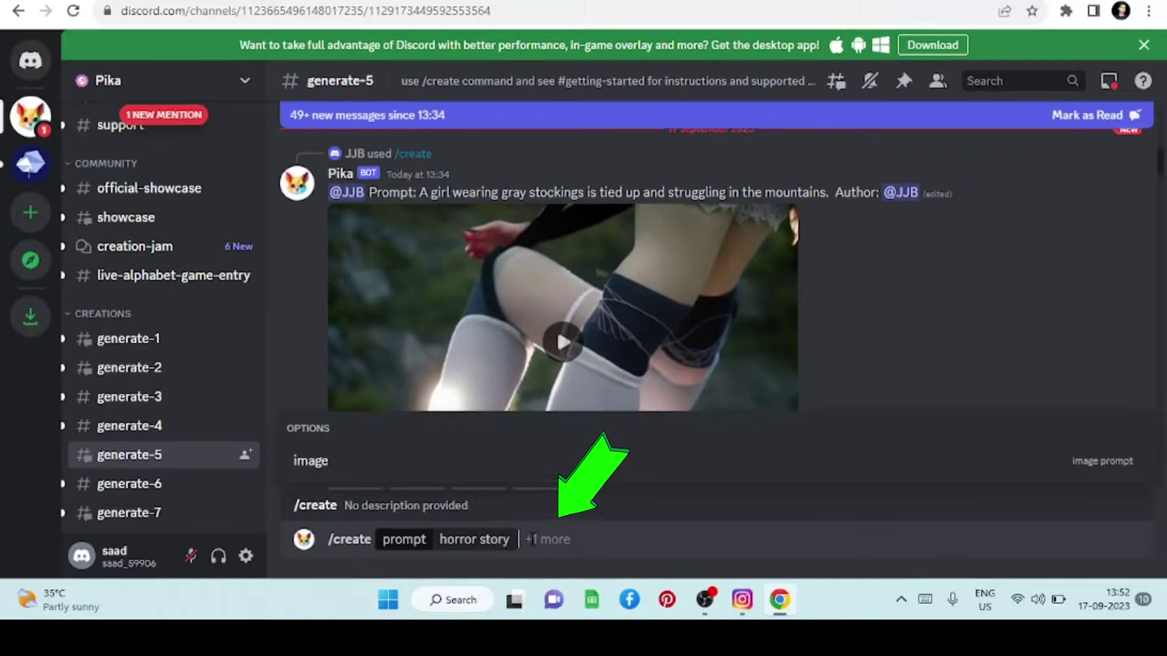
left_click(288, 474)
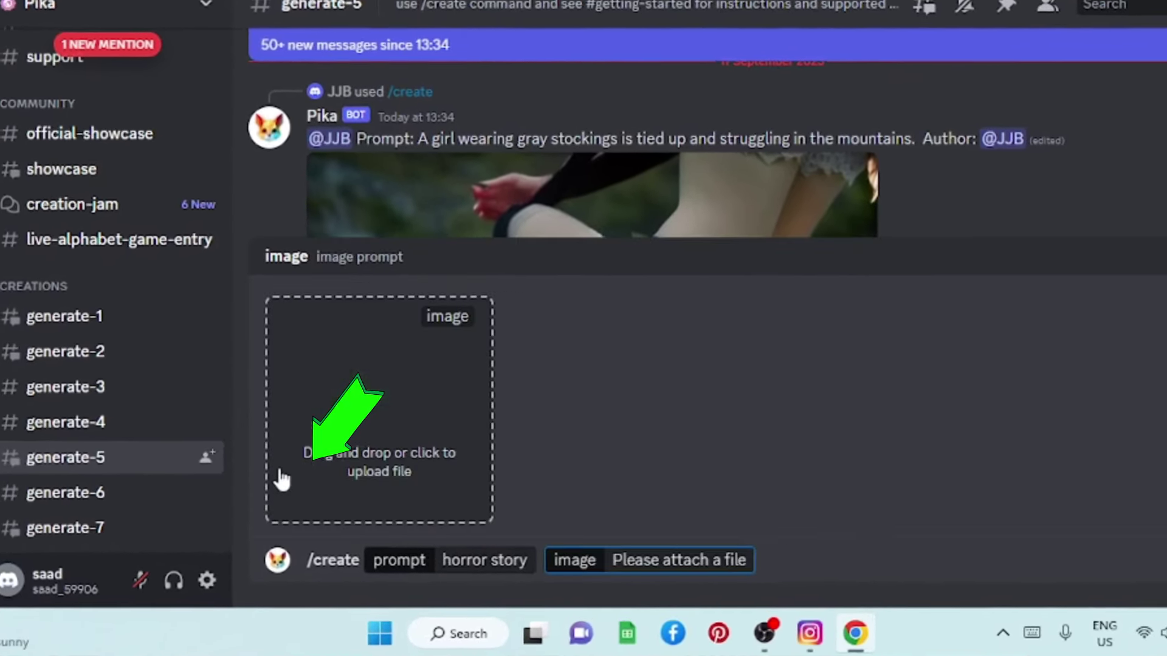
left_click(359, 413)
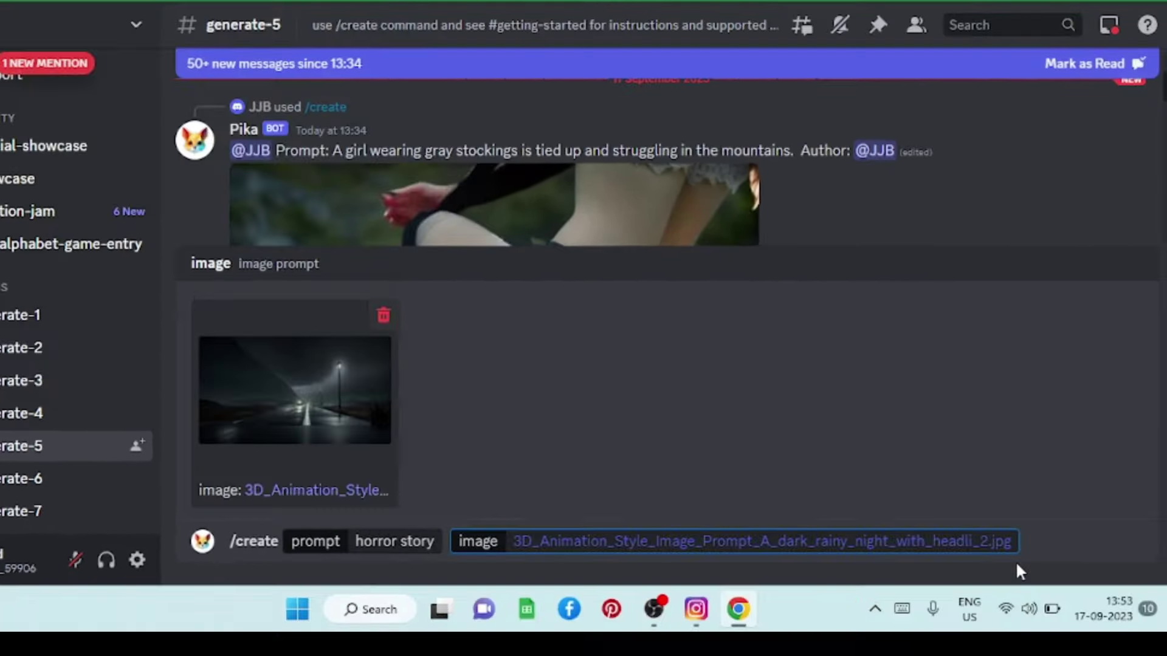
key("Return")
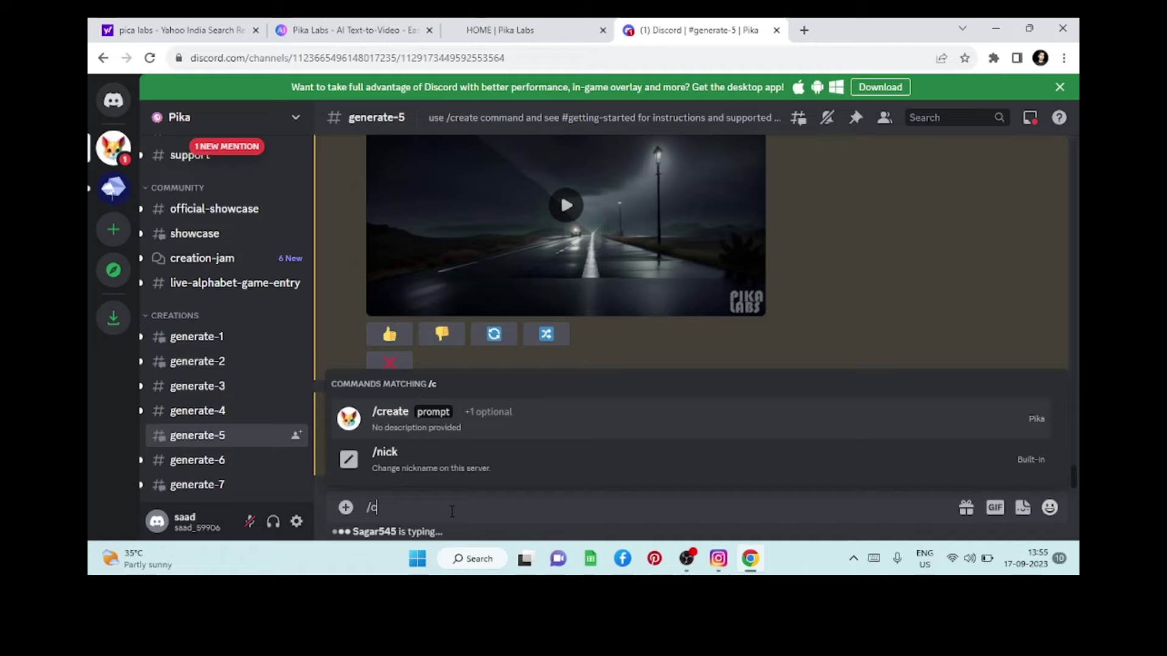
Submit another /create command with the prompt "horror dtory" and the eerie dilapidated mansion image attached.
type("reate")
key("Tab")
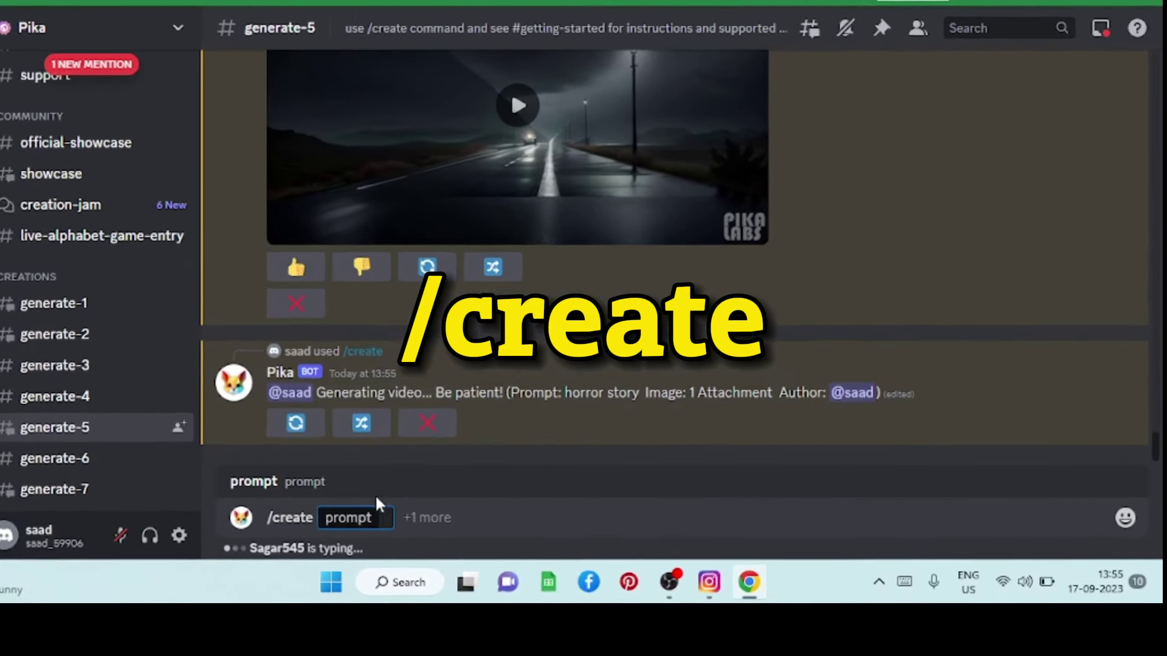
type("horror dtory")
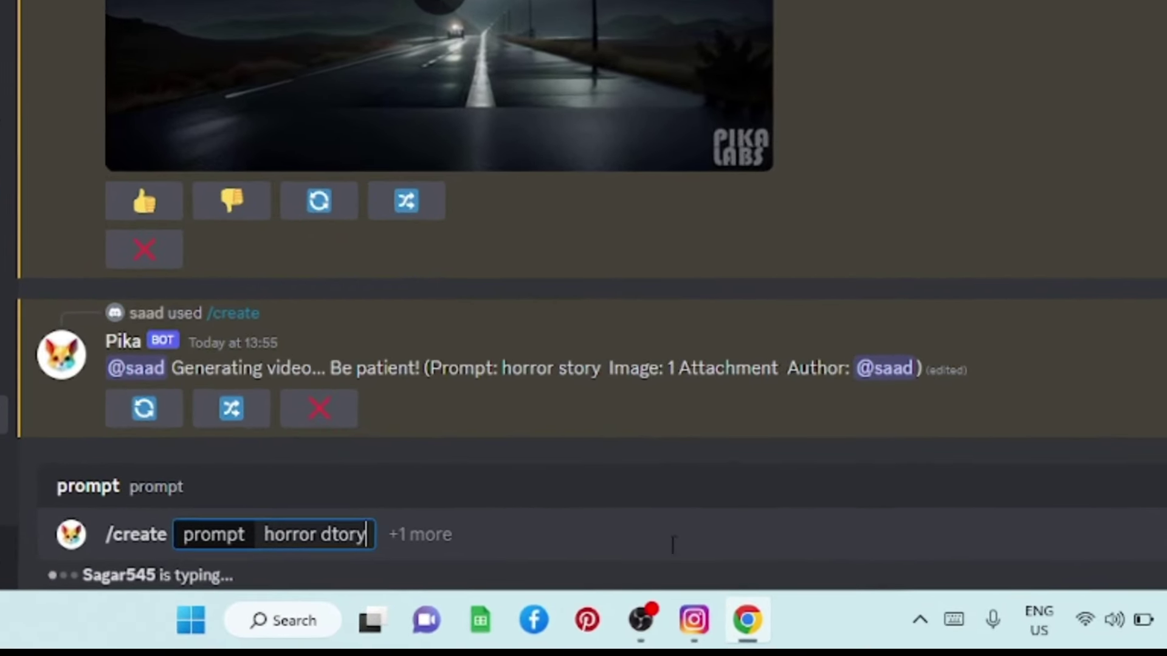
left_click(411, 536)
left_click(97, 422)
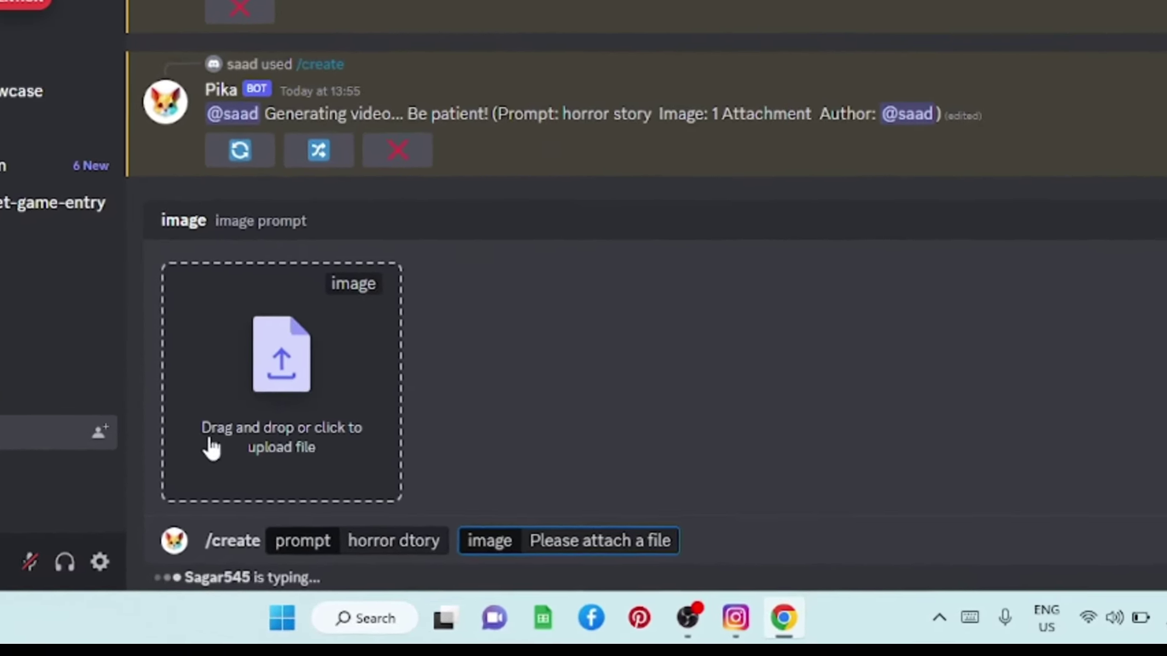
left_click(304, 401)
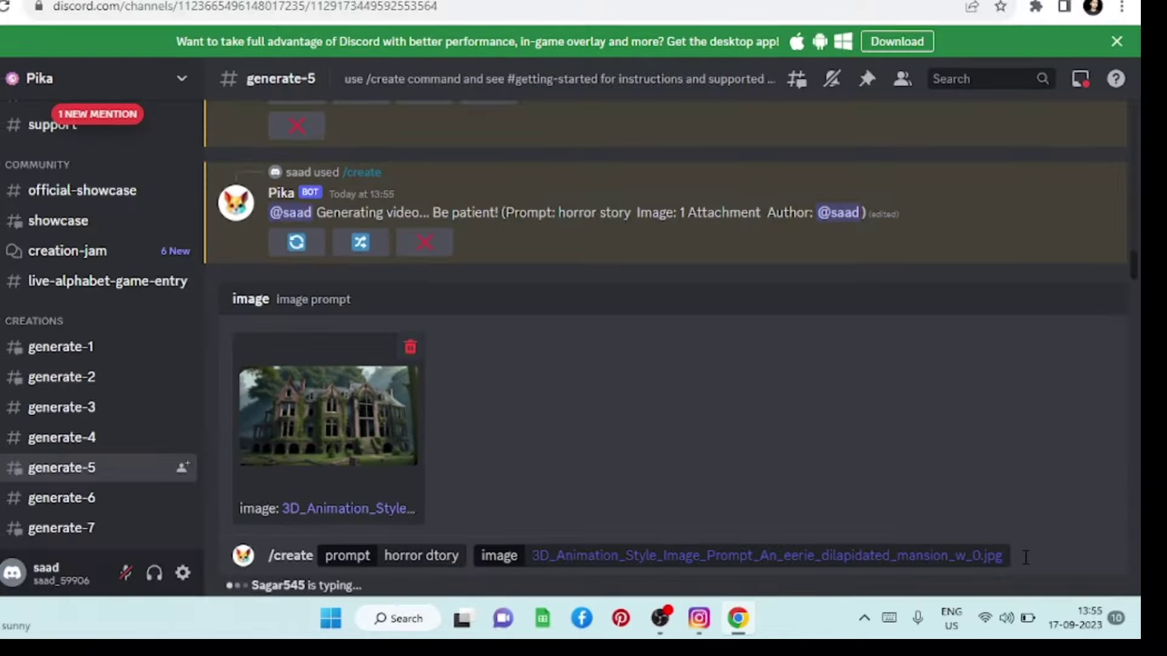
left_click(1025, 557)
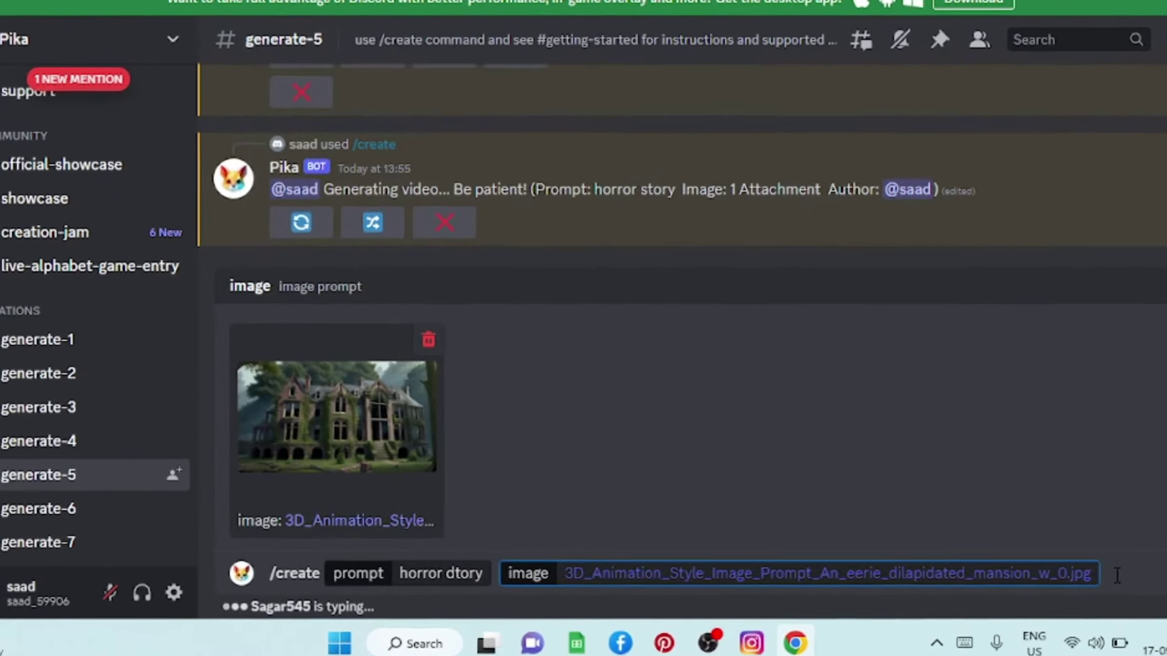
key("Return")
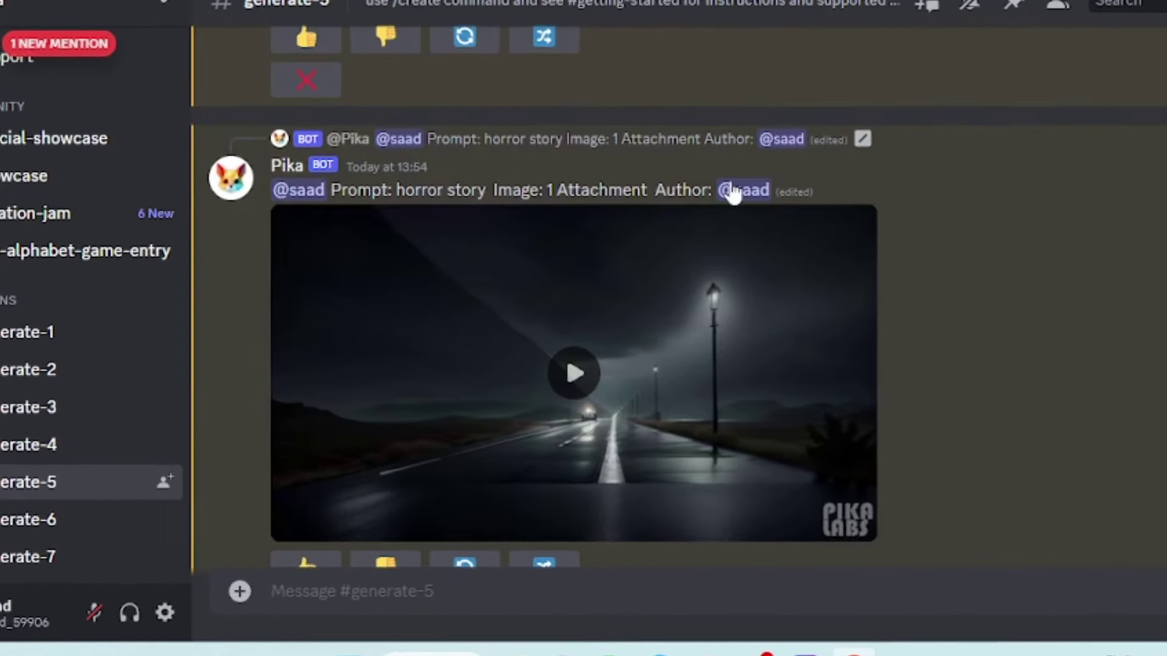
Submit a /create command with the prompt "horror story" and the downloaded image of the protagonist's car pulling in.
type("/create")
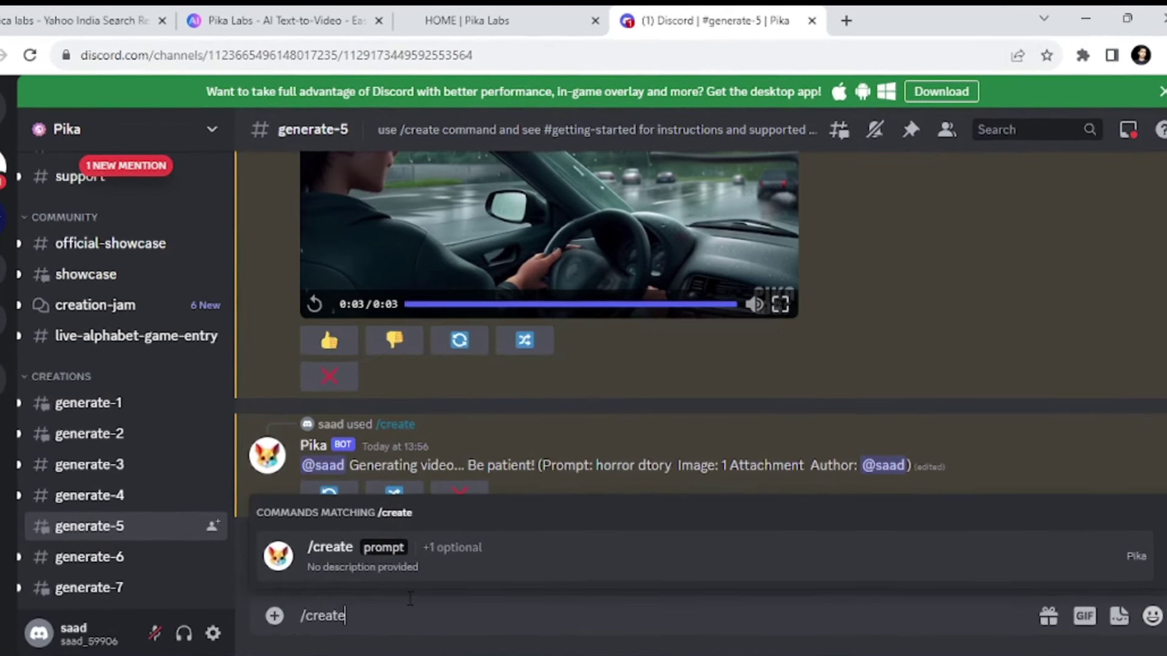
key("Return")
type("horror story")
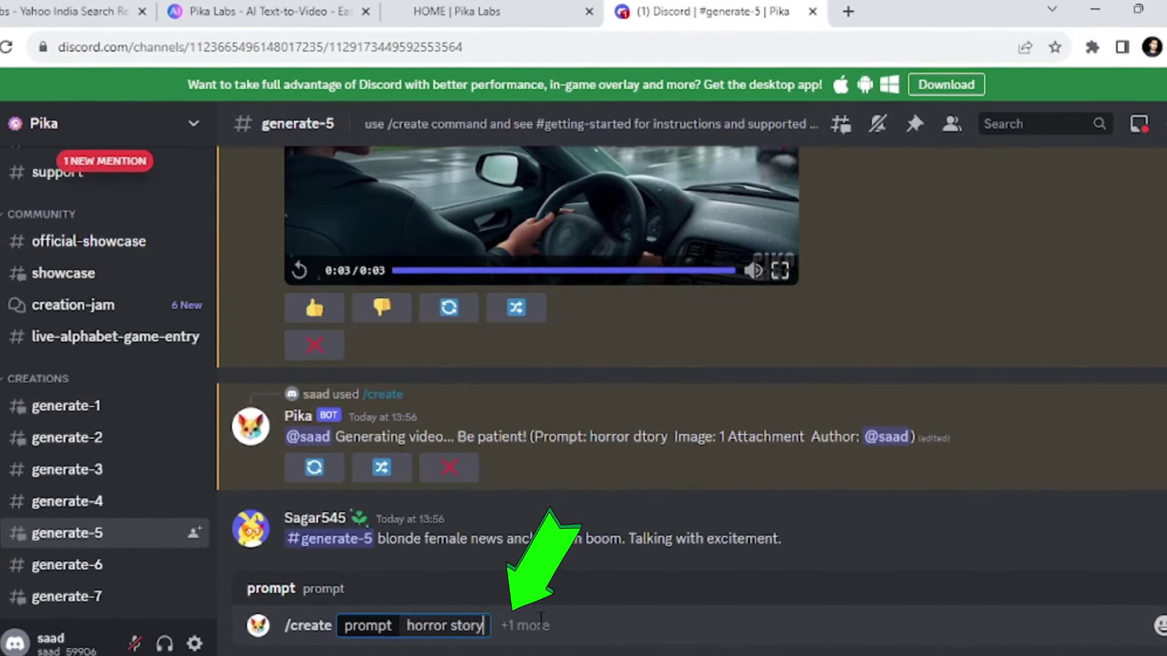
left_click(535, 623)
left_click(259, 556)
left_click(352, 444)
scroll(257, 262, "down", 3)
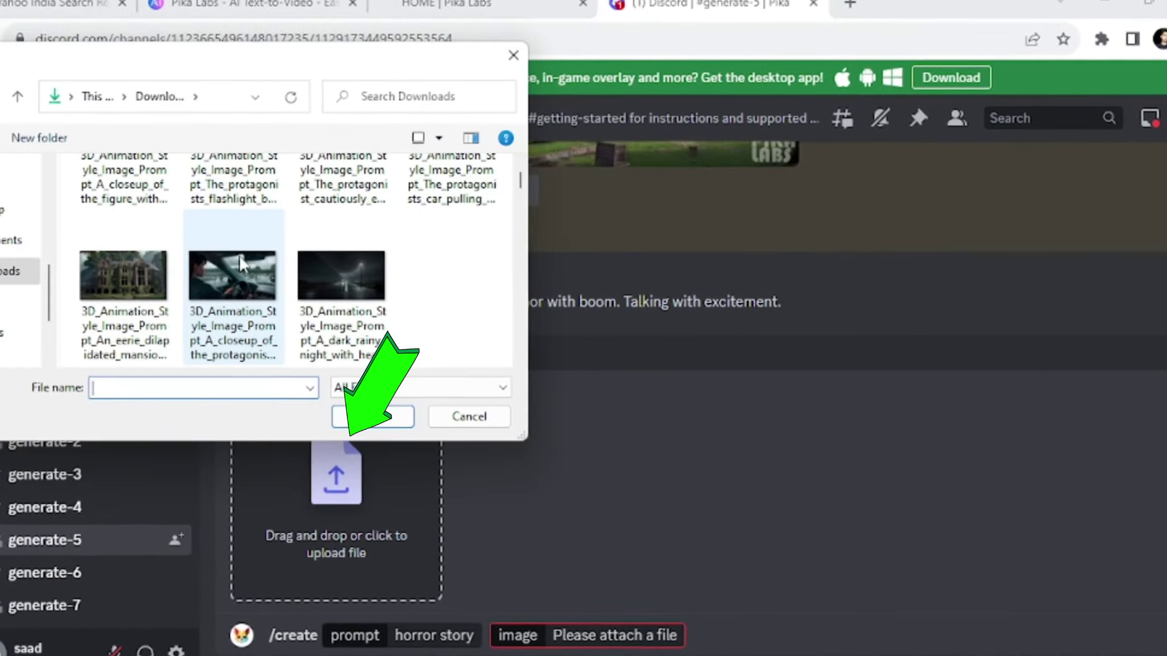
left_click(451, 182)
left_click(356, 417)
key("Return")
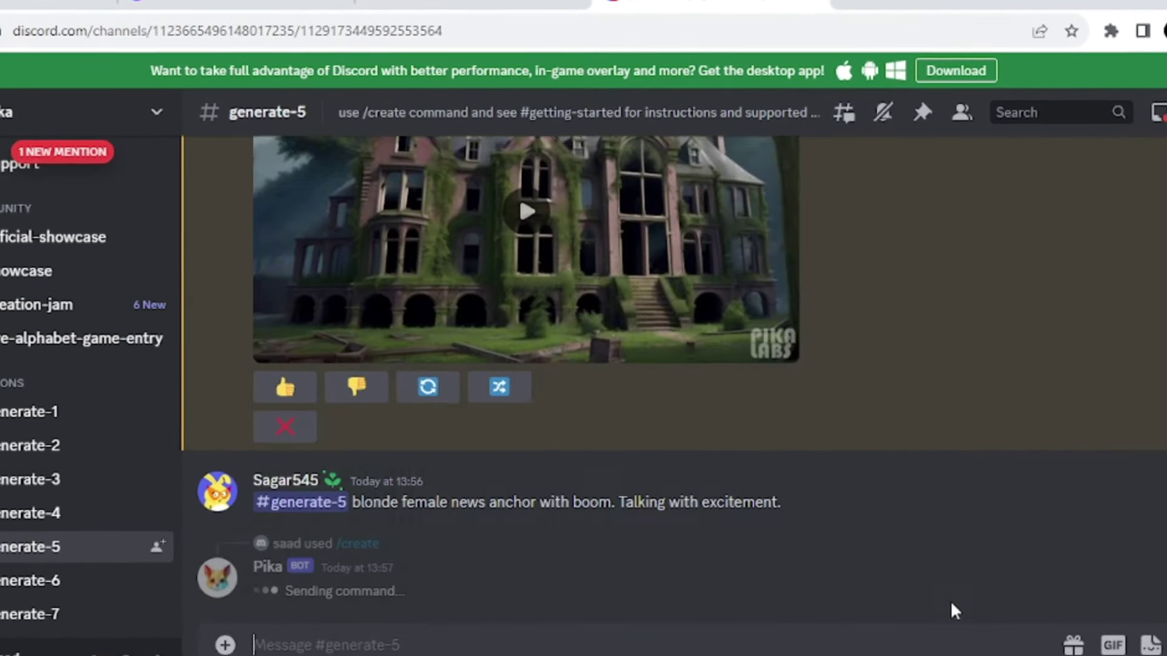
Play the generated dilapidated mansion video and check on the newest generation request in the channel.
scroll(522, 338, "up", 2)
left_click(522, 336)
scroll(406, 412, "down", 2)
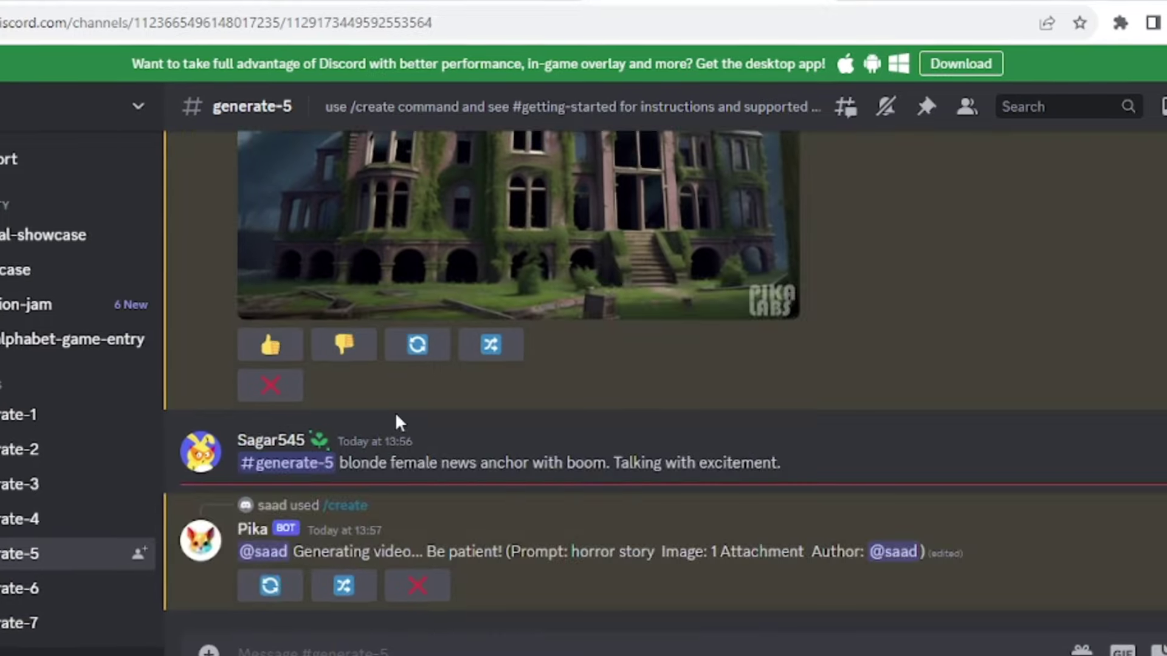
scroll(432, 298, "up", 2)
left_click(432, 297)
scroll(911, 359, "down", 2)
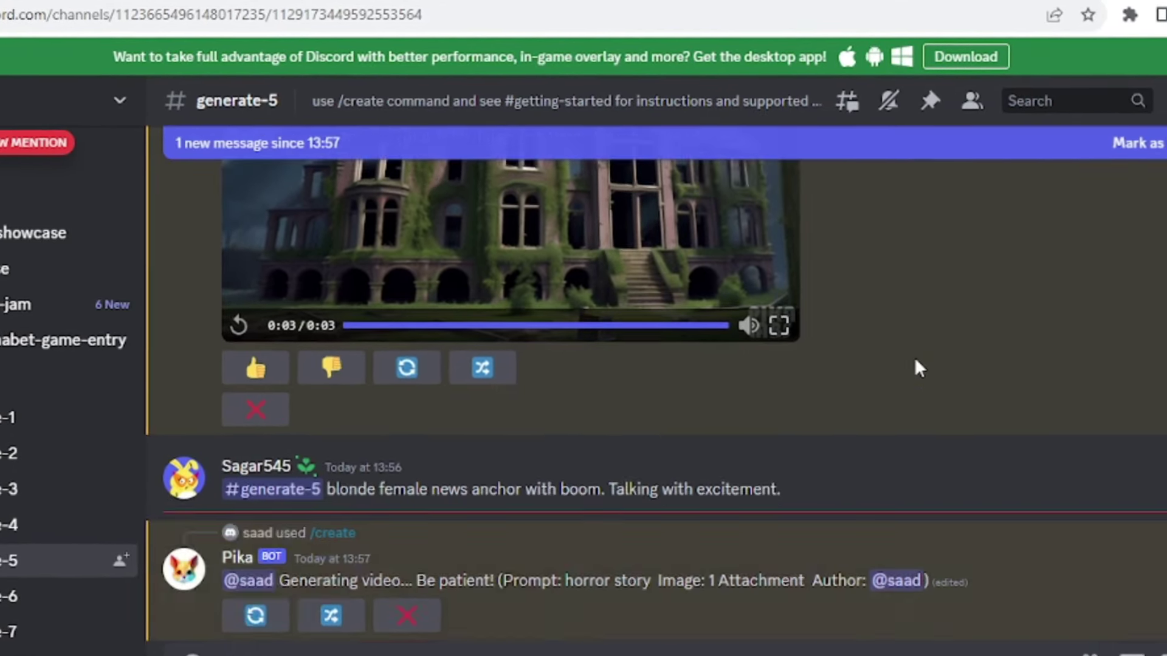
scroll(913, 357, "down", 2)
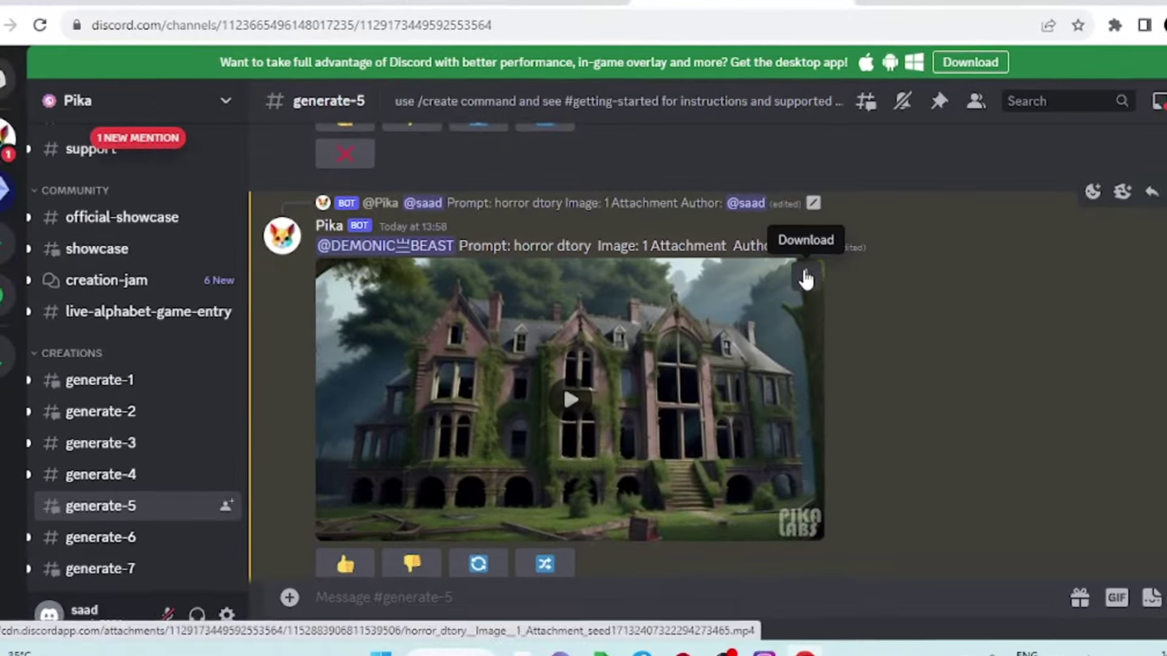
Download the generated story clips, including the green car outside the mansion and the dilapidated mansion.
left_click(753, 261)
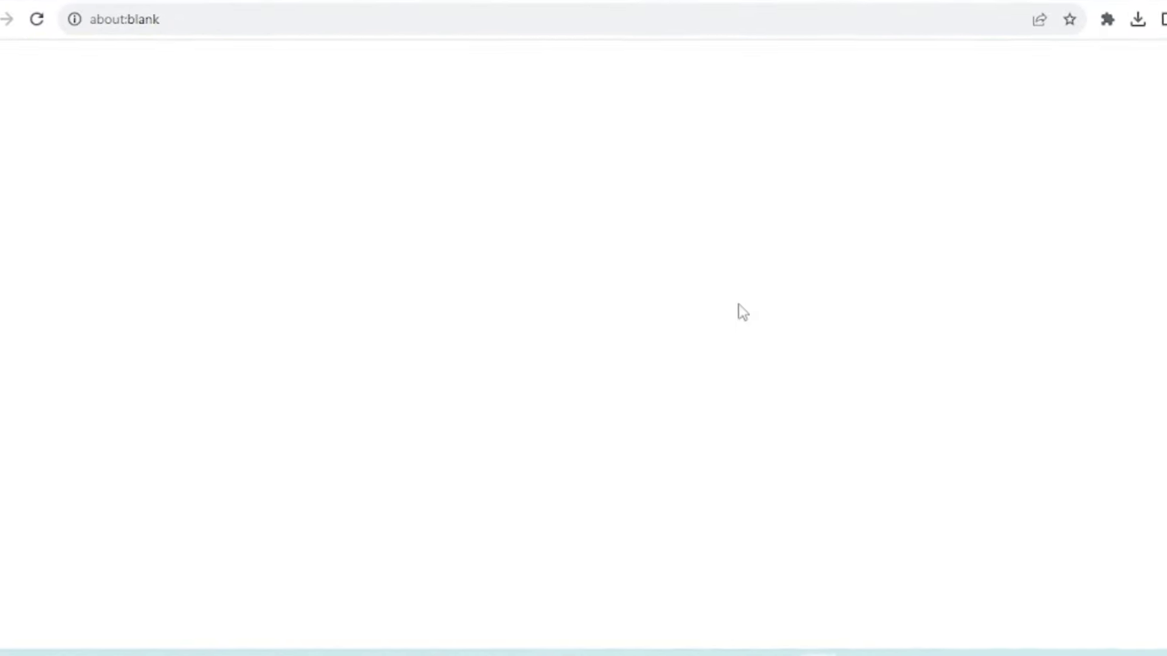
scroll(683, 356, "up", 2)
scroll(717, 372, "up", 10)
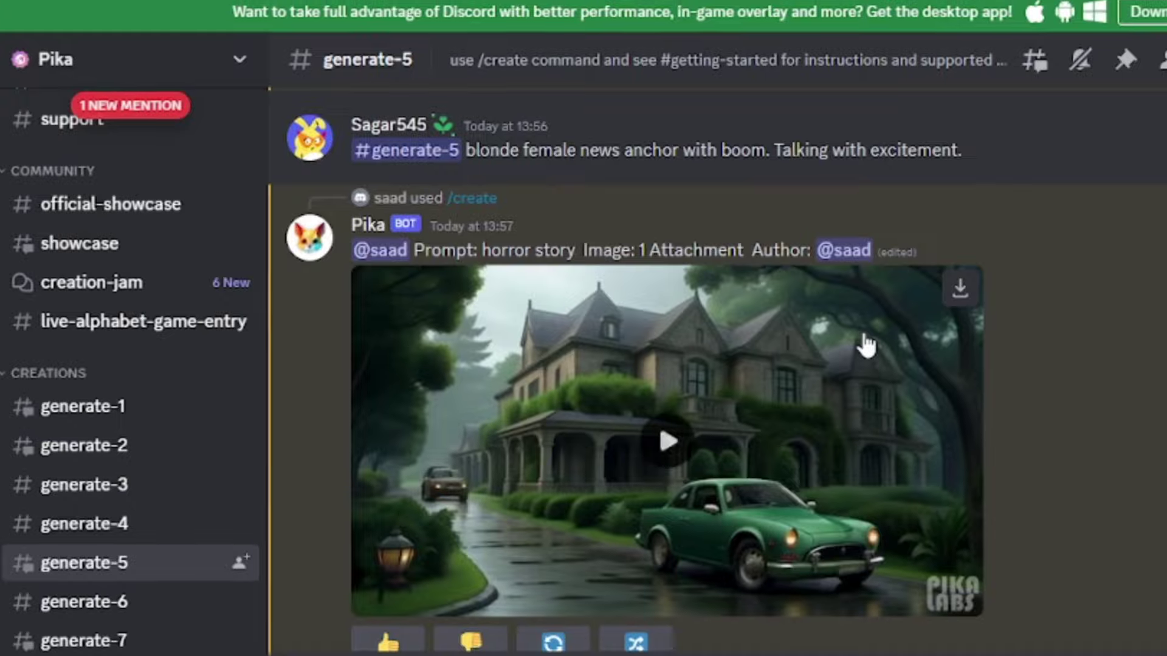
scroll(869, 337, "up", 5)
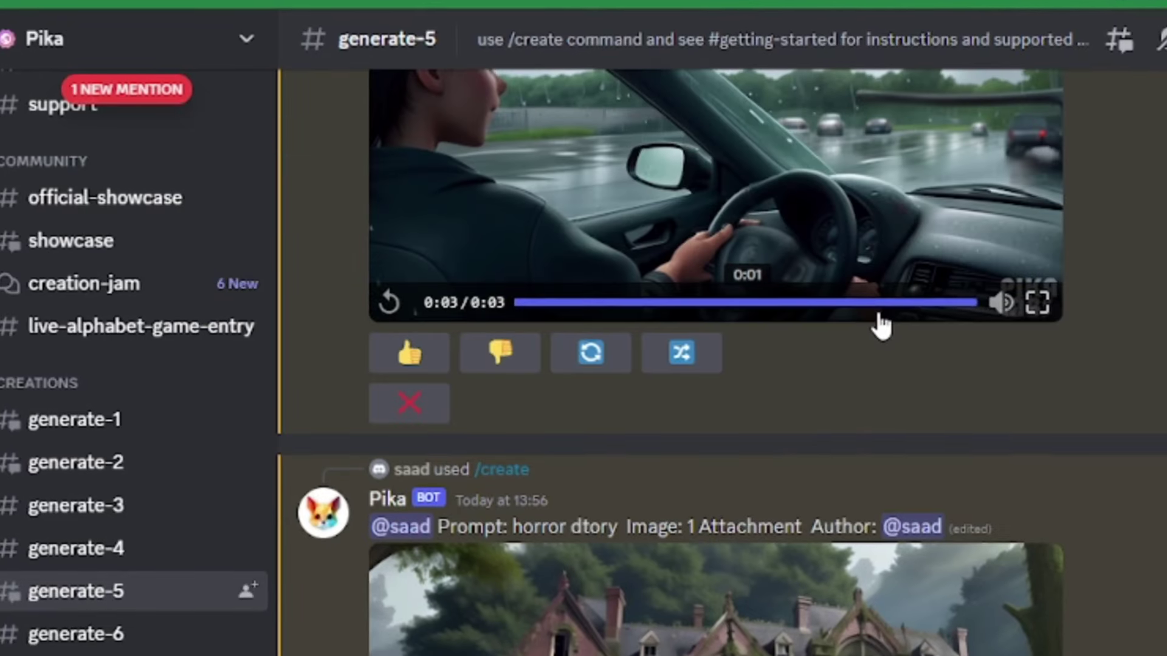
scroll(875, 323, "up", 4)
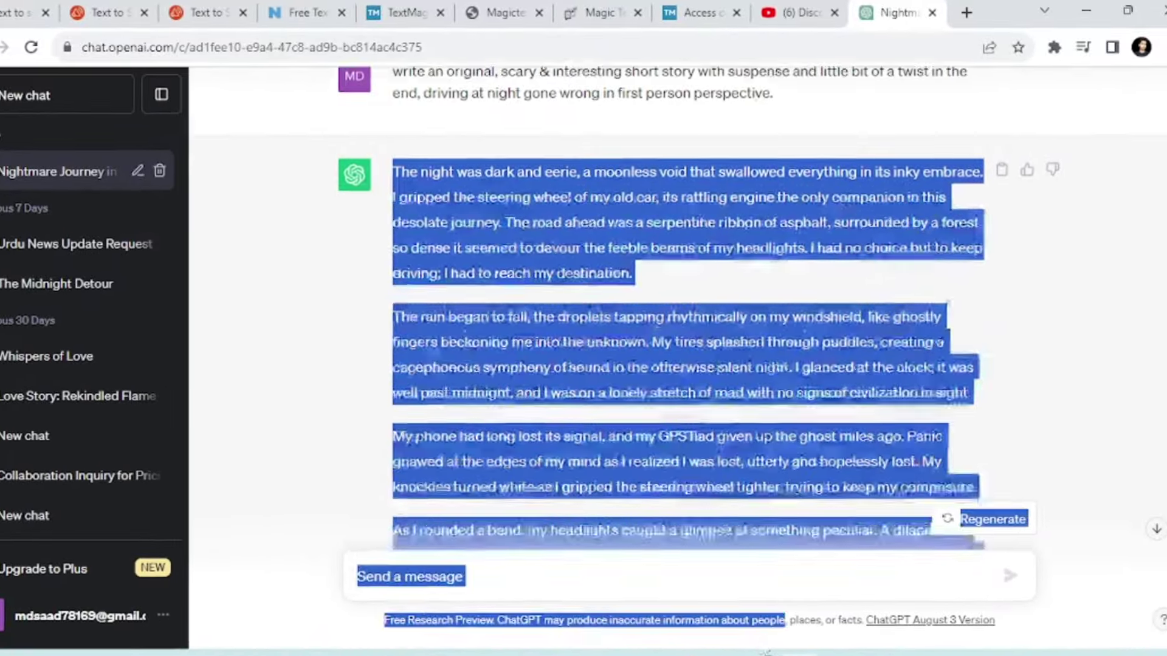
Copy the full horror story from ChatGPT and paste it into Google Translate for translation into Hindi.
scroll(766, 608, "down", 10)
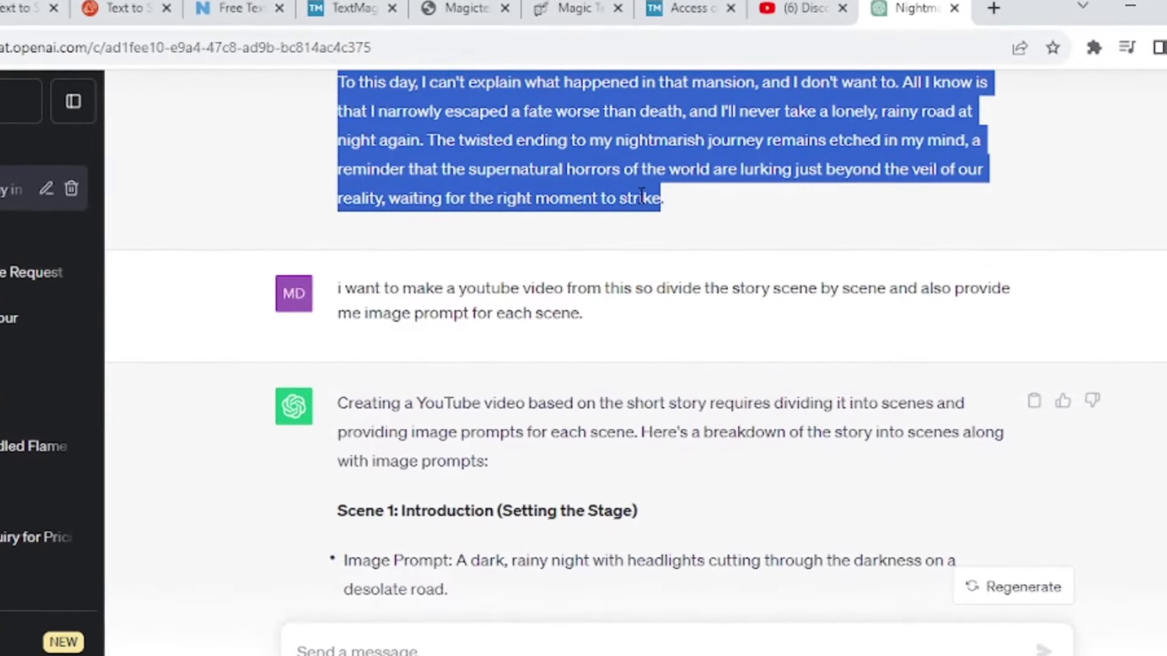
right_click(662, 219)
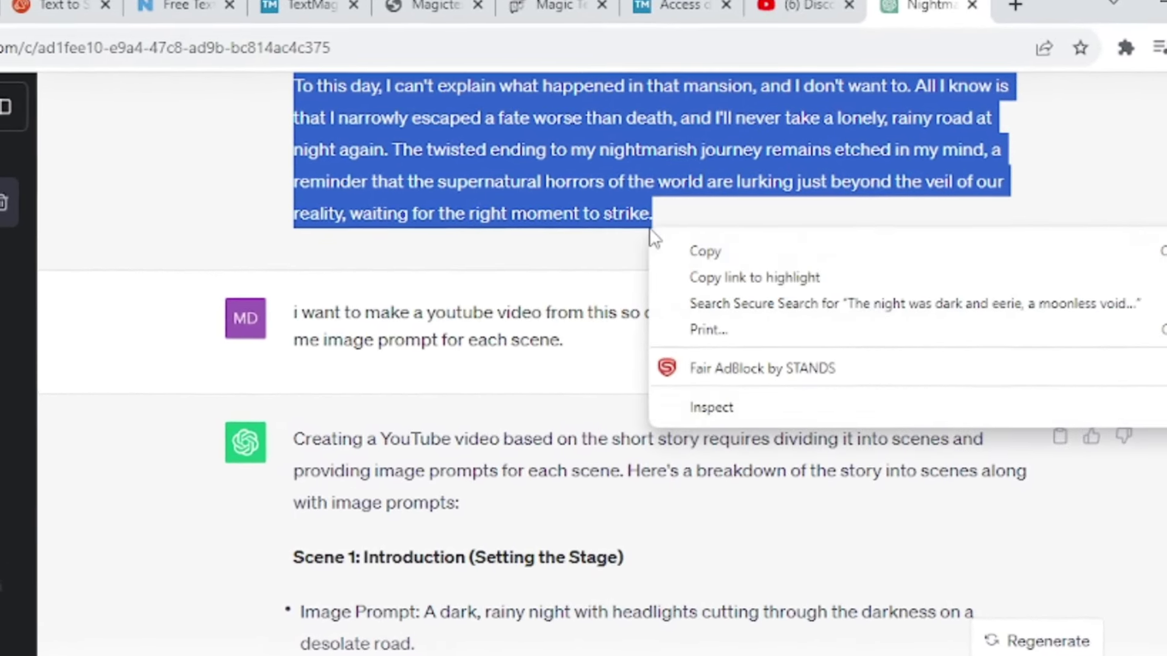
left_click(699, 252)
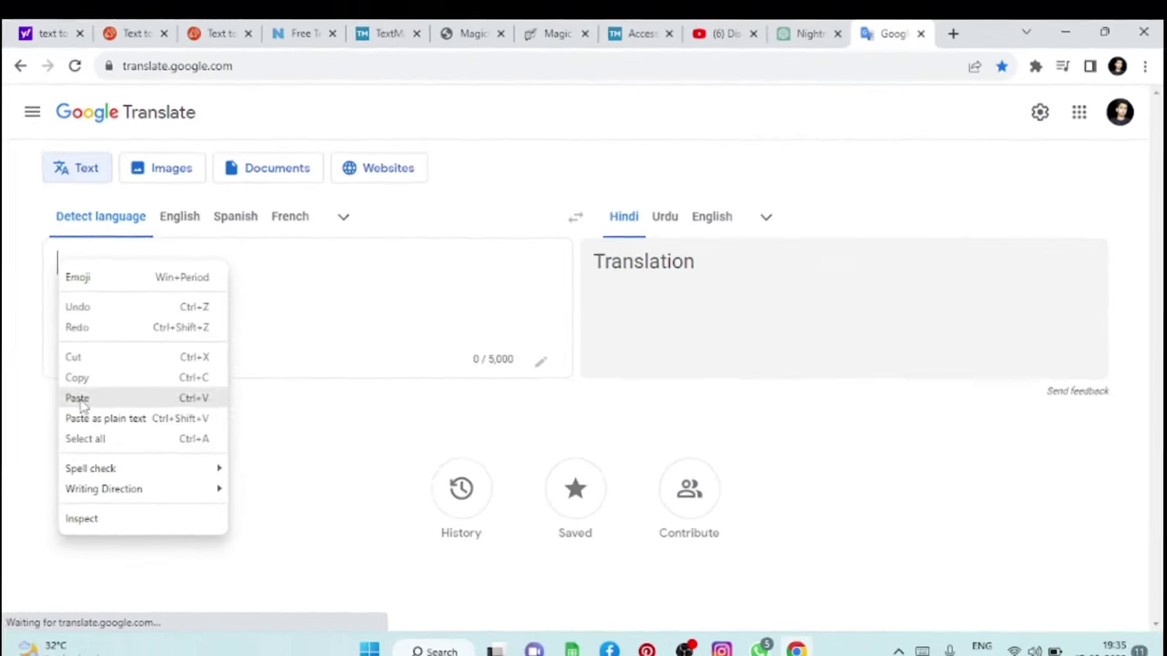
left_click(83, 401)
scroll(463, 262, "up", 5)
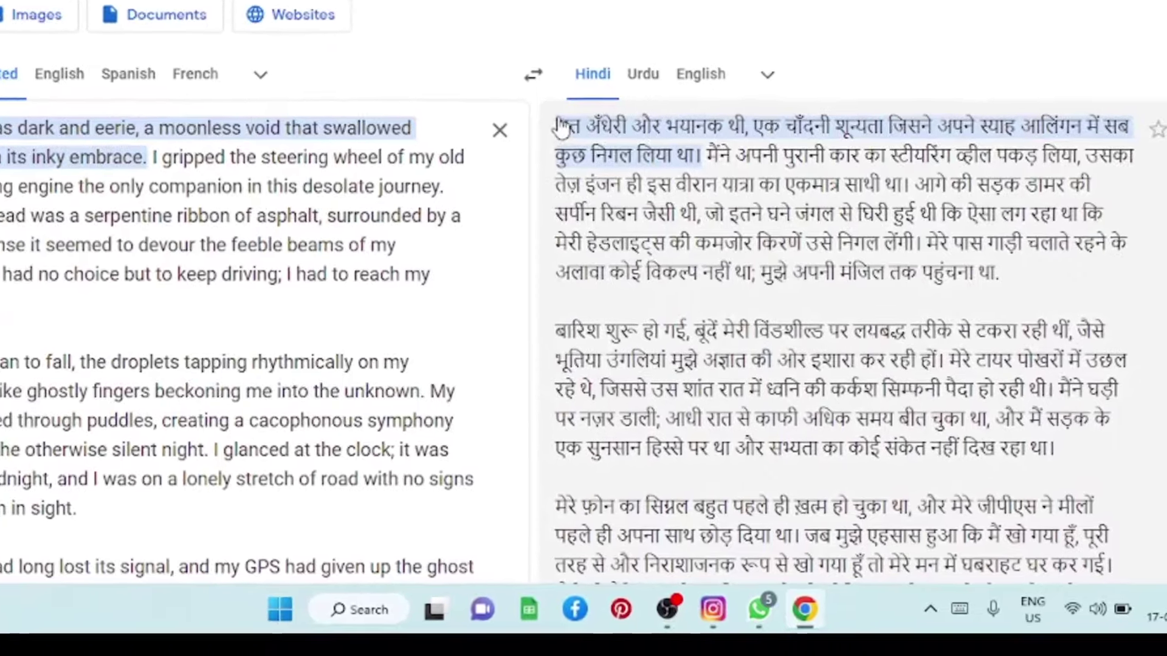
Copy the story's full Hindi translation into the text box on text-to-speech.online and remove the blank lines between its paragraphs.
left_click_drag(562, 122, 932, 578)
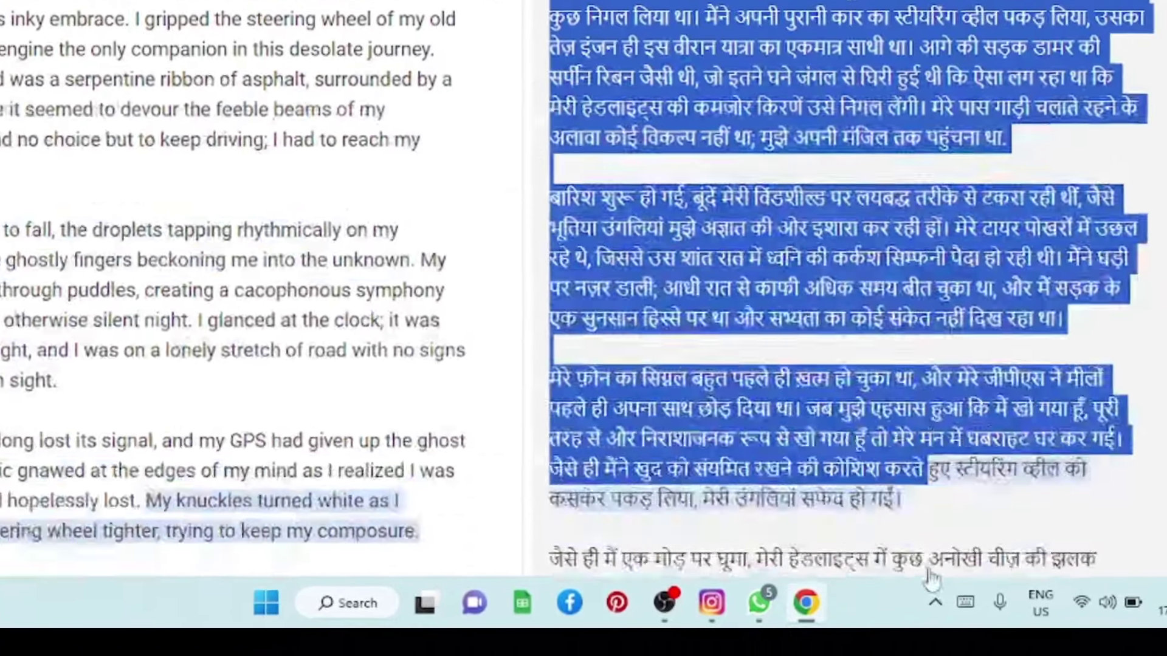
right_click(899, 237)
key("Escape")
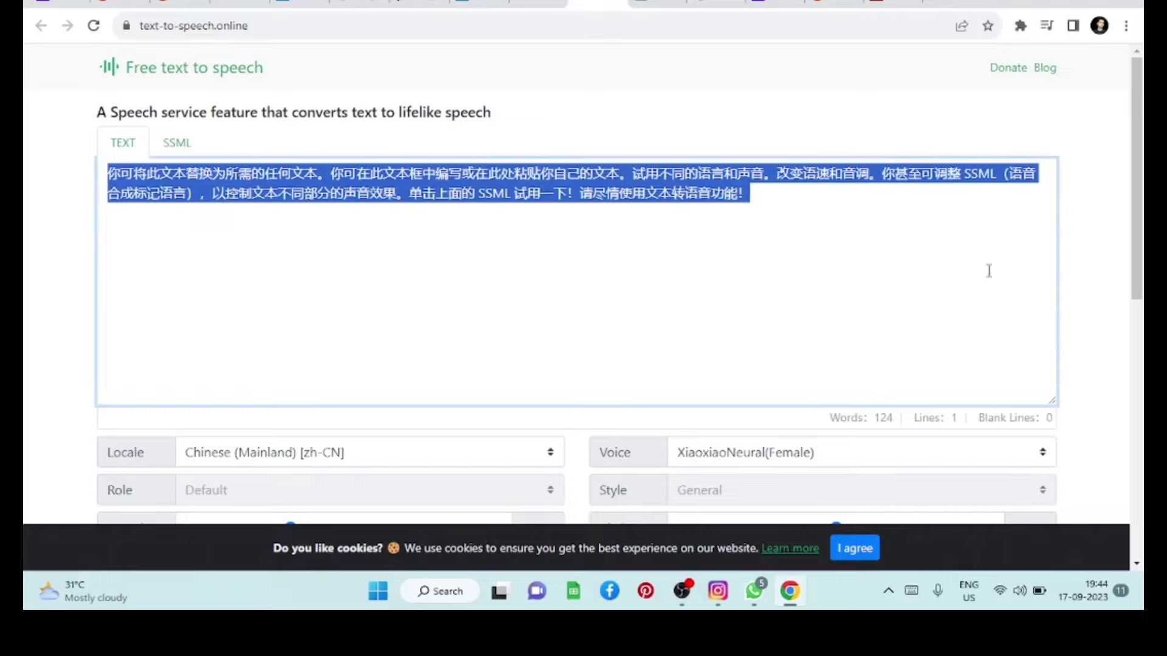
right_click(840, 281)
left_click(482, 359)
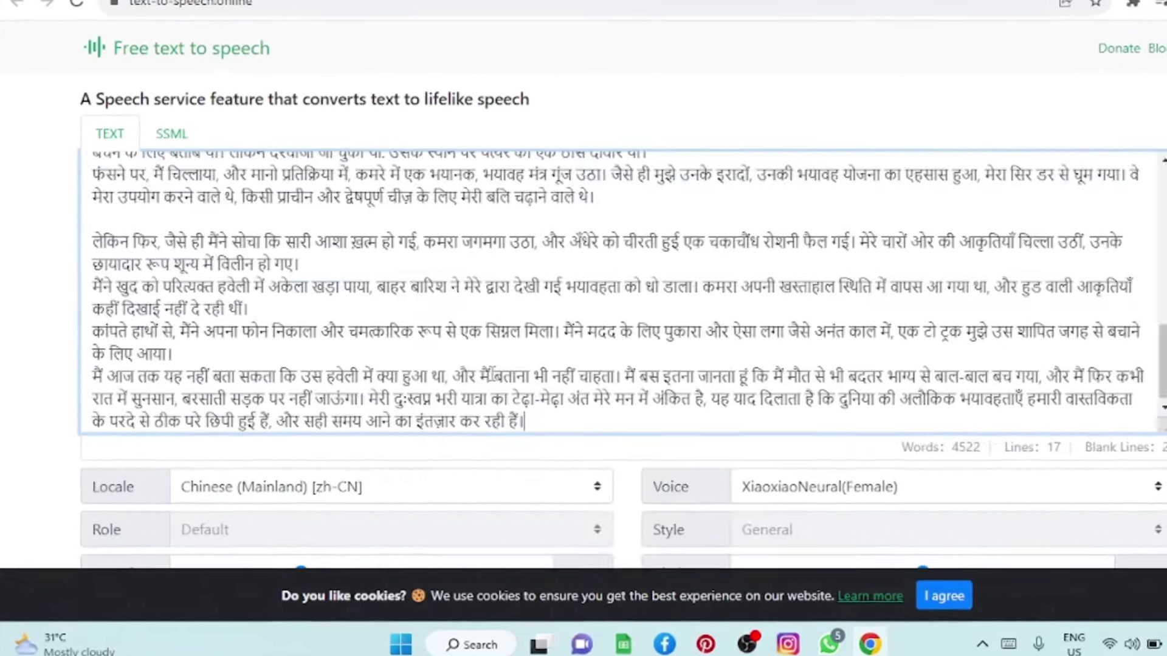
left_click(101, 215)
key("BackSpace")
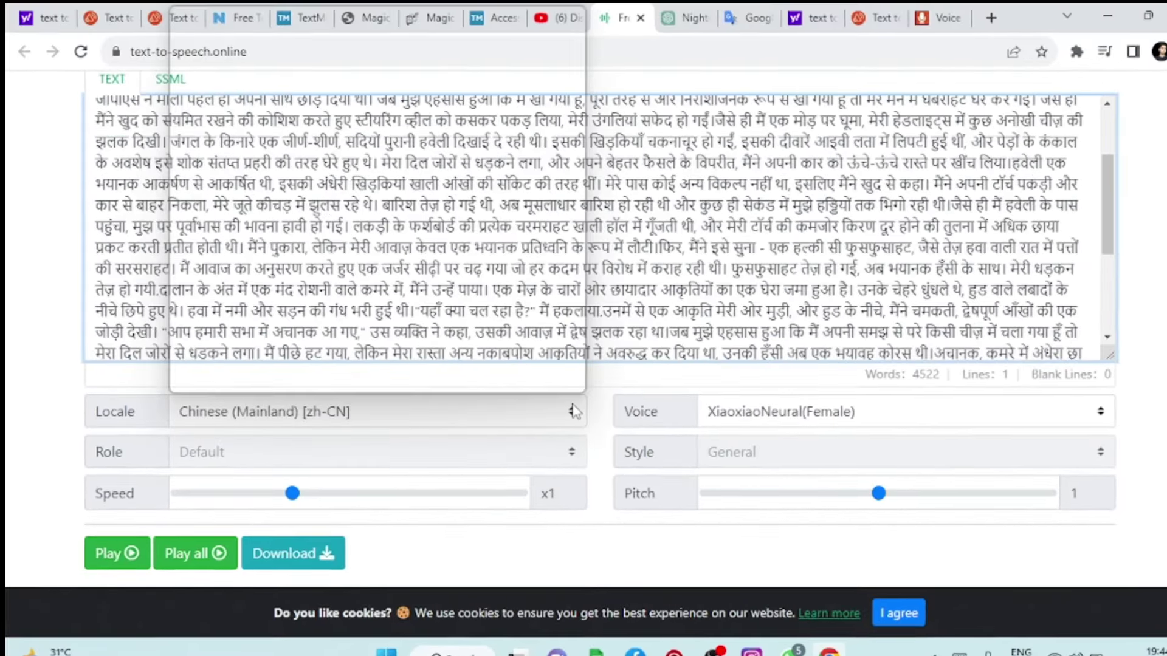
Set the speech locale to Hindi (India) [hi-IN] and choose the SwaraNeural(Female) voice.
left_click(668, 537)
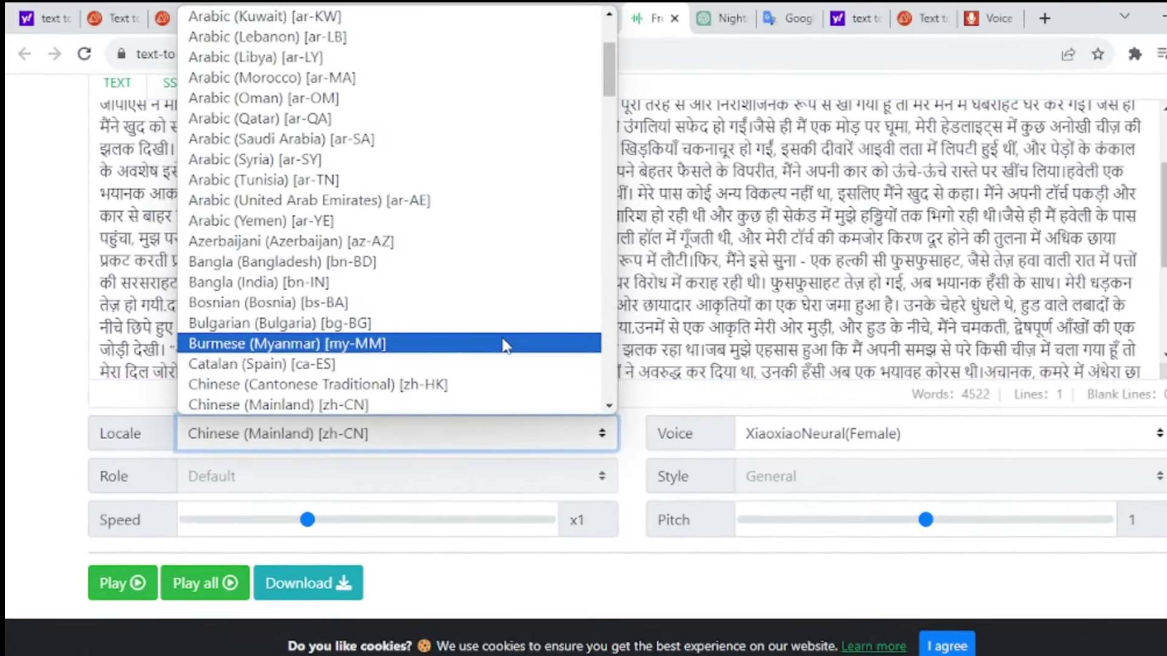
scroll(505, 345, "down", 10)
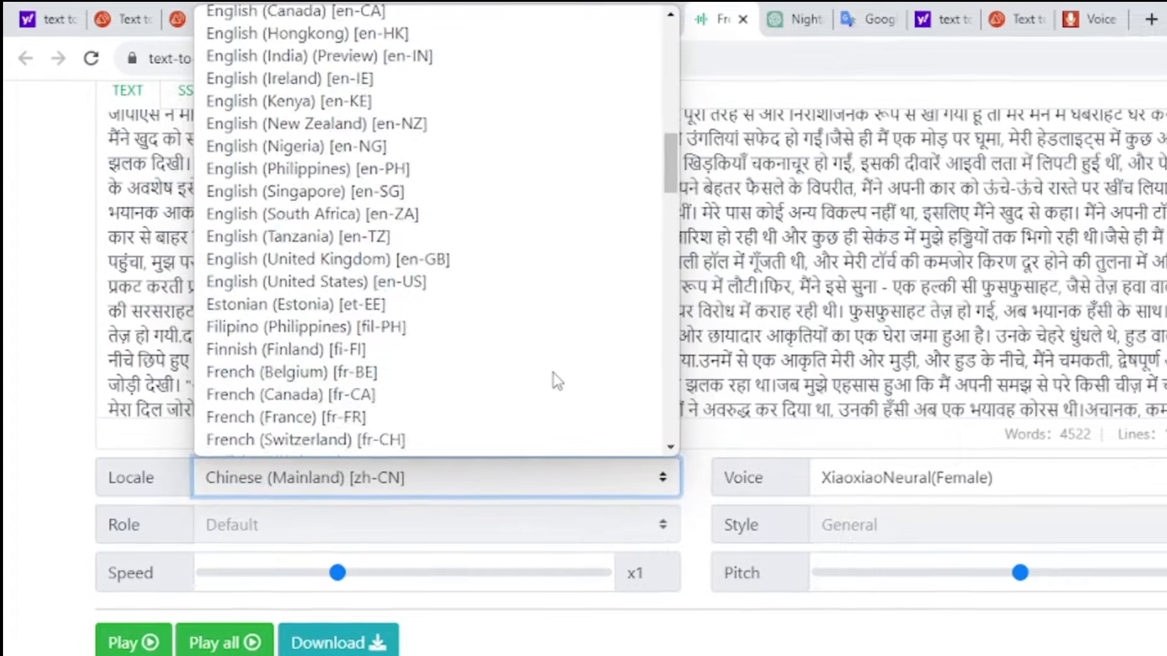
scroll(553, 373, "down", 15)
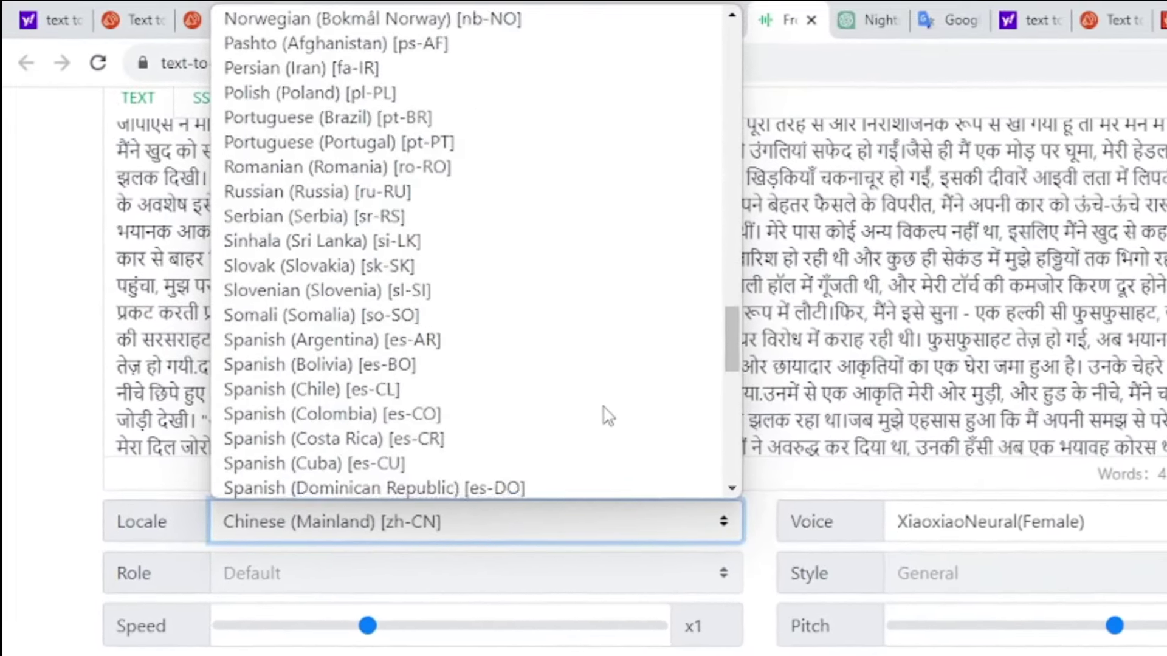
scroll(605, 417, "down", 10)
scroll(608, 415, "up", 10)
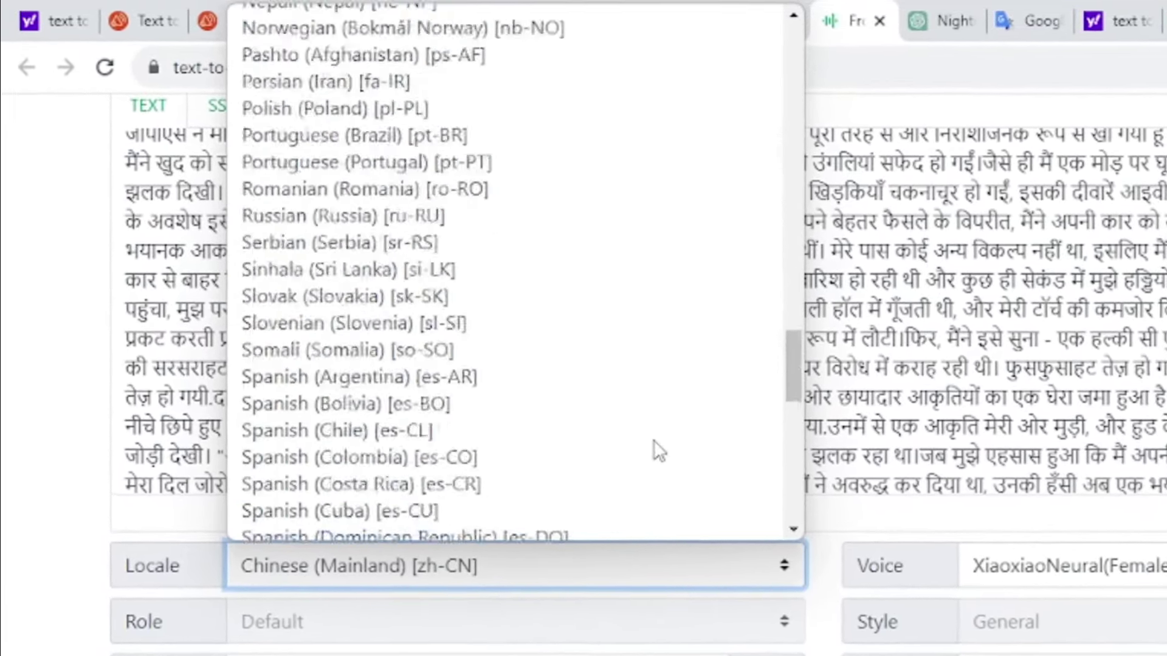
scroll(665, 458, "up", 10)
left_click(252, 239)
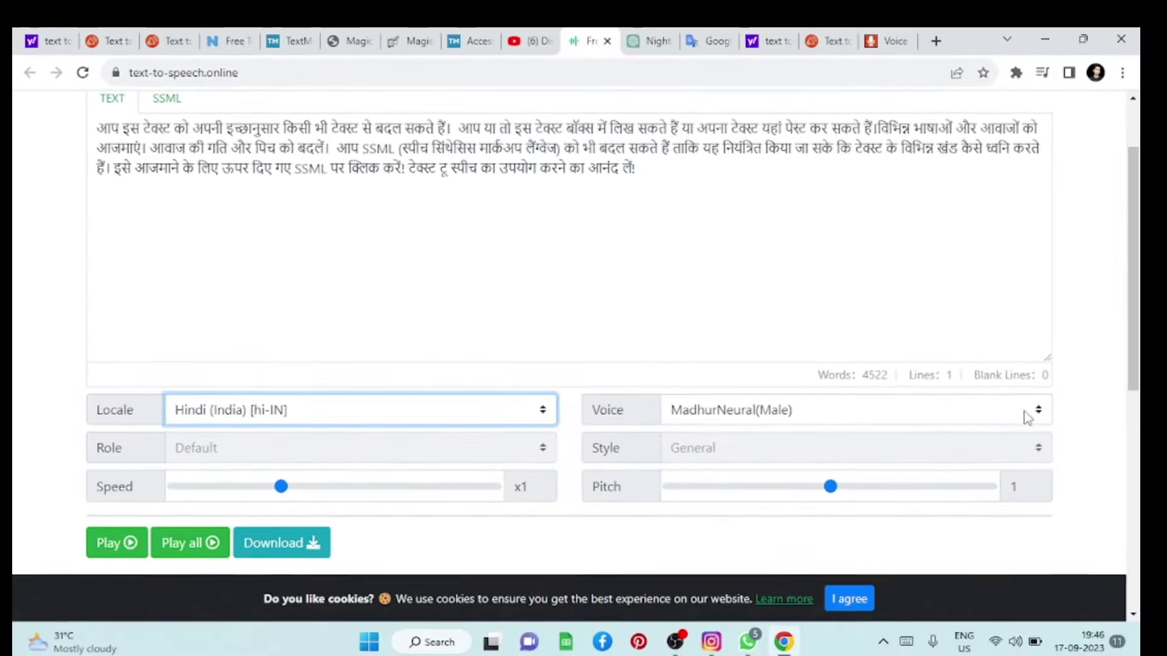
left_click(1027, 414)
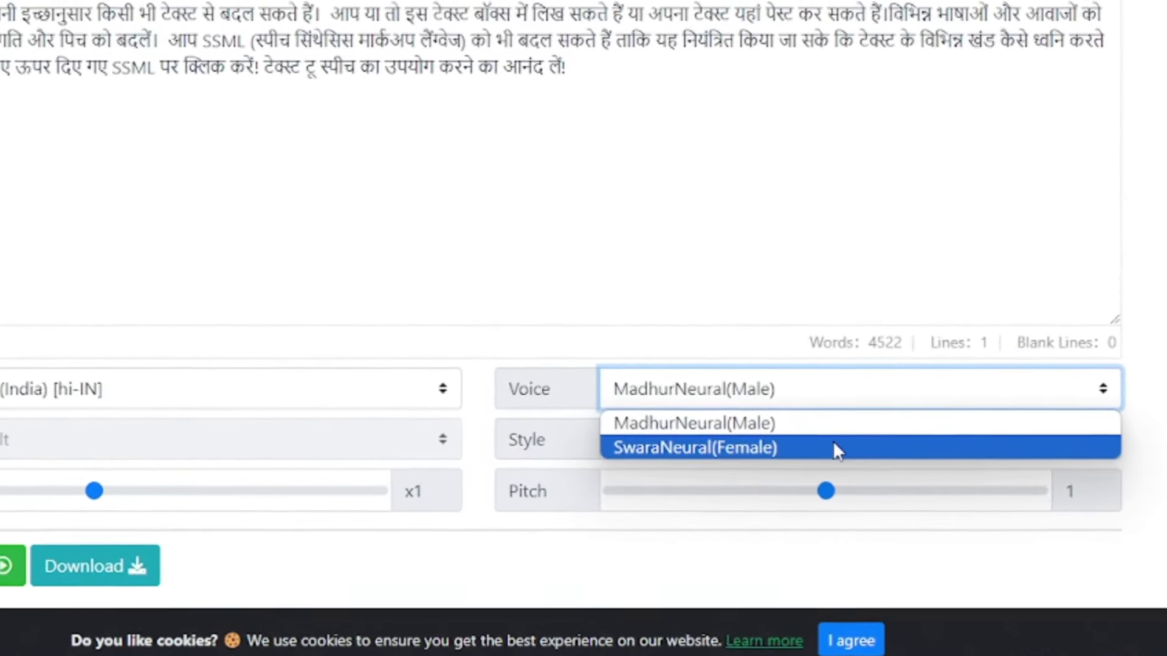
left_click(834, 446)
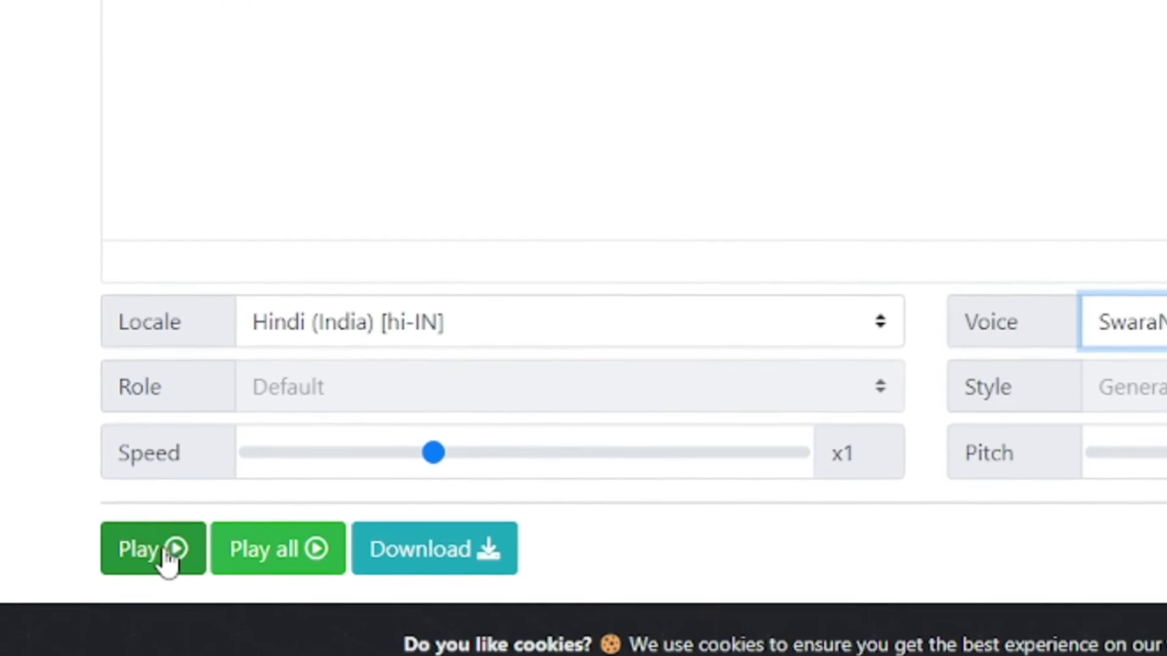
Preview the Hindi narration and download it at speed x1.19 and pitch 0.36.
left_click(167, 560)
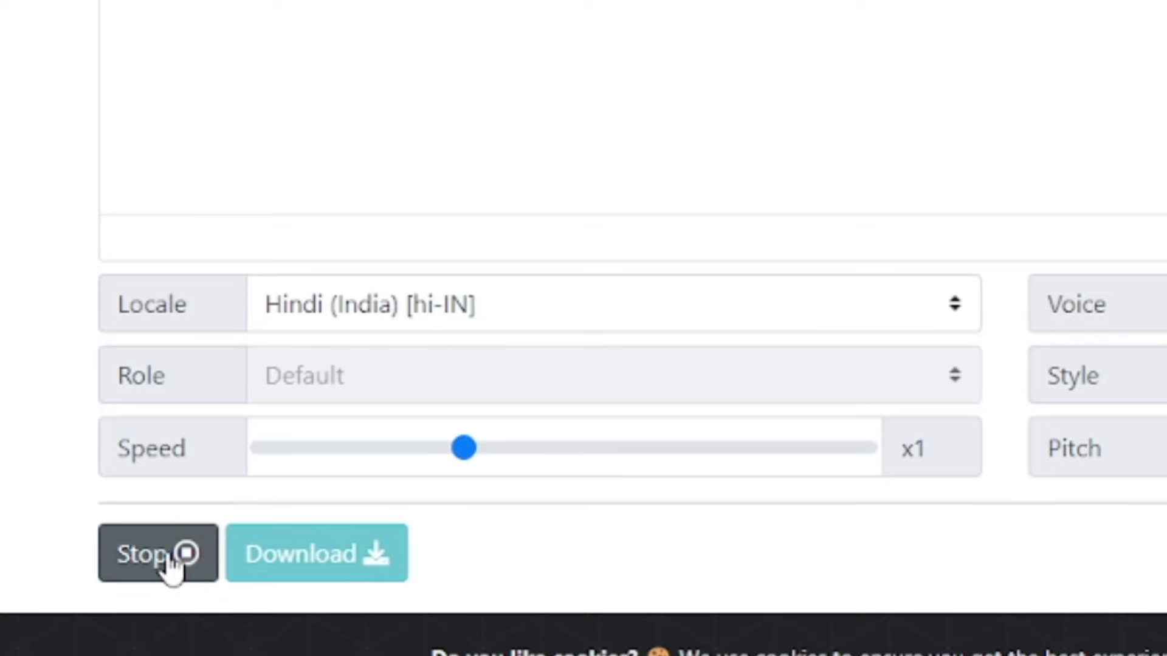
scroll(576, 220, "up", 3)
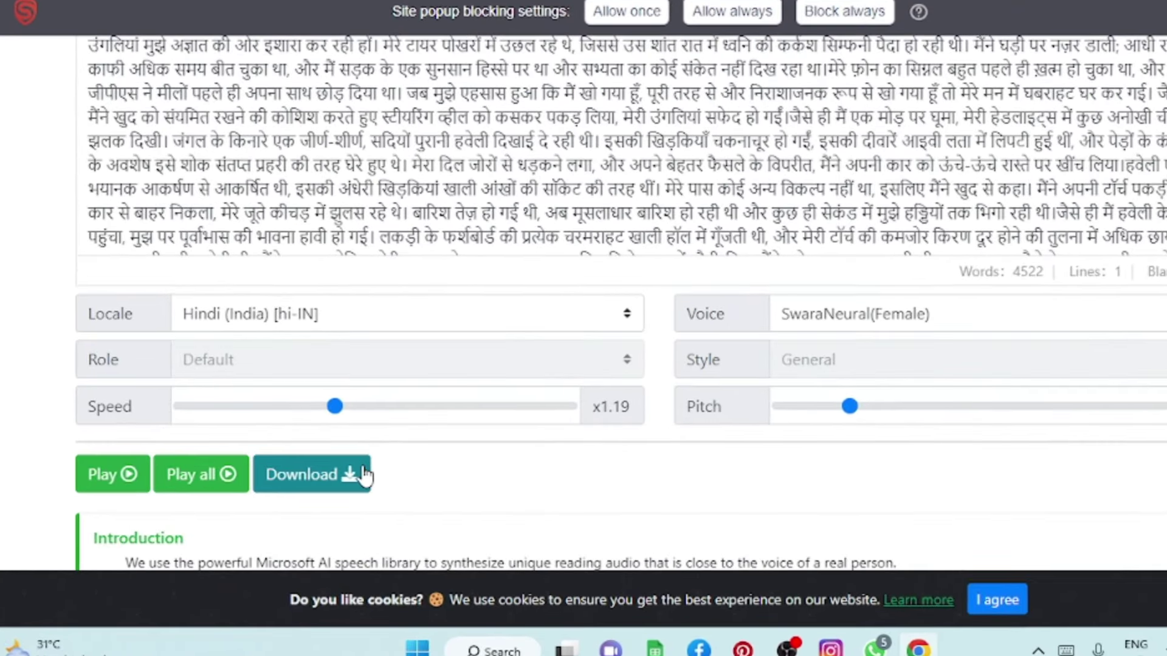
left_click(350, 471)
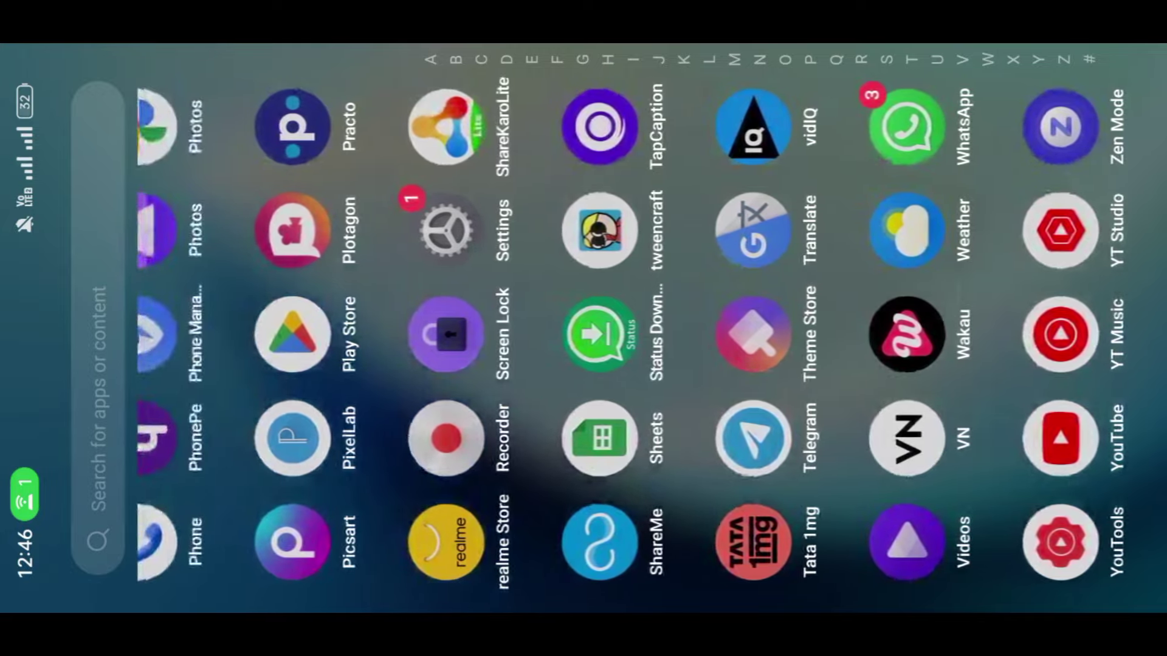
Switch to the phone, search its apps for "kin" and open KineMaster.
left_click_drag(608, 85, 893, 73)
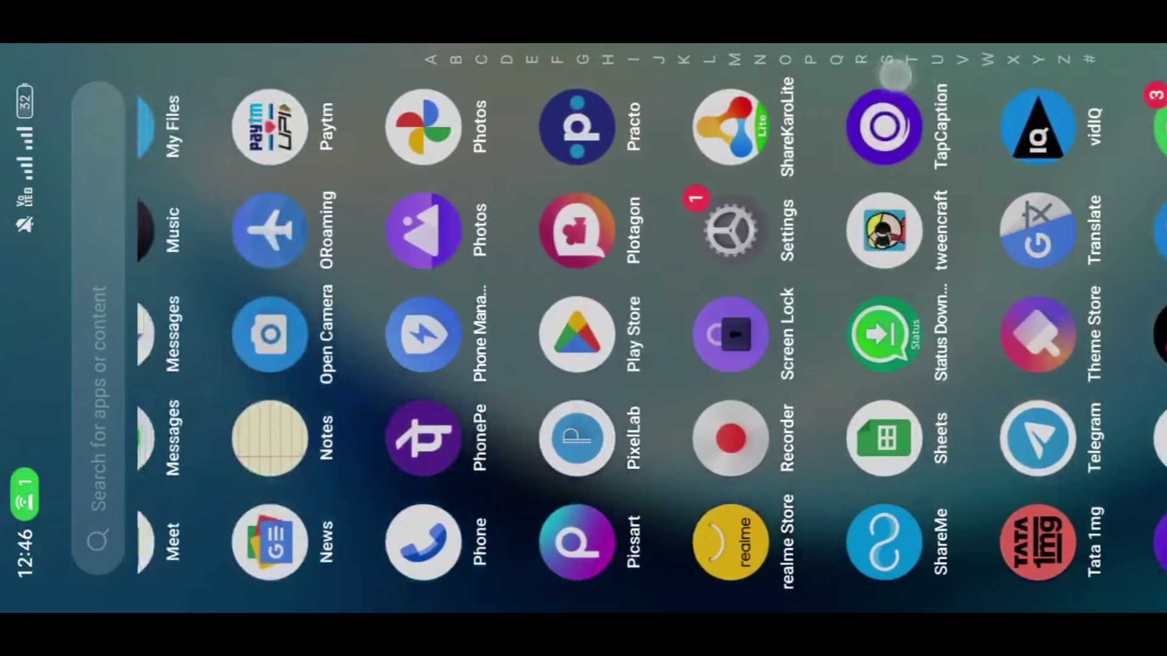
left_click(93, 477)
type("k")
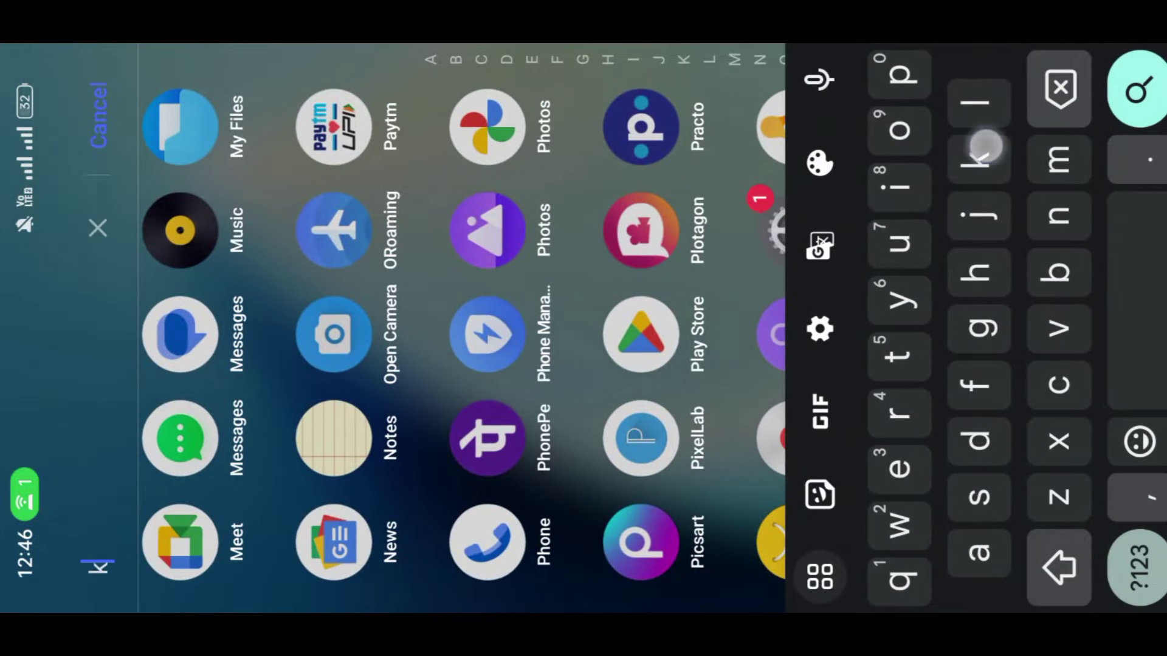
type("in")
left_click(225, 545)
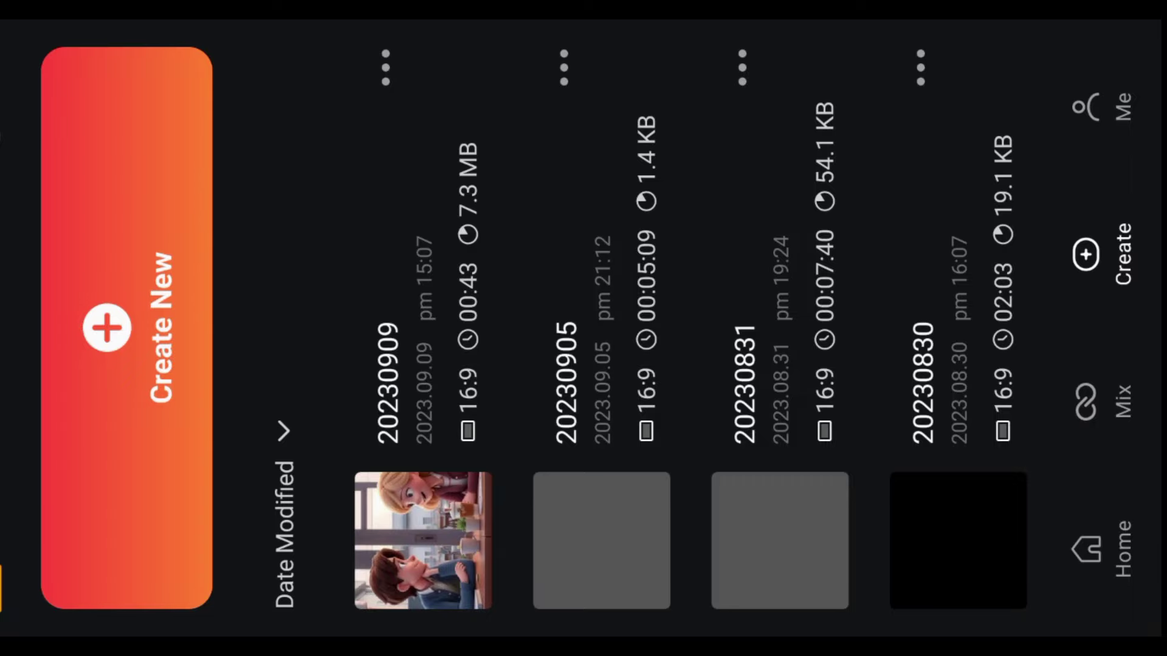
Create a new project with the 16:9 aspect ratio and close its media browser to reach the empty timeline.
left_click(126, 325)
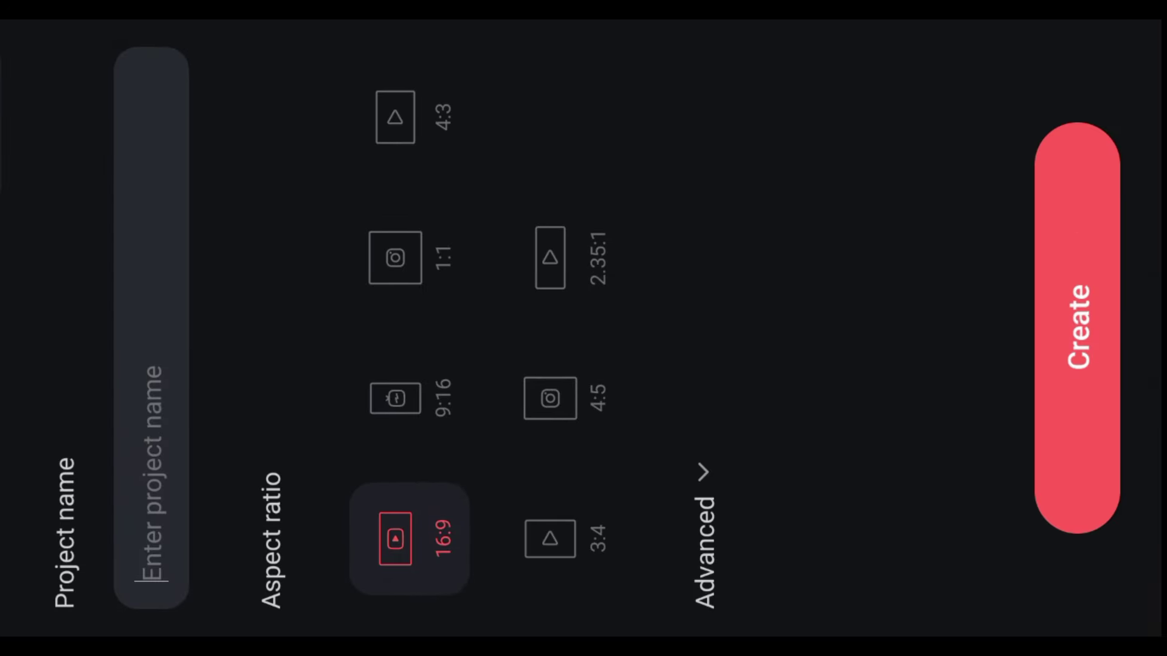
left_click(1077, 328)
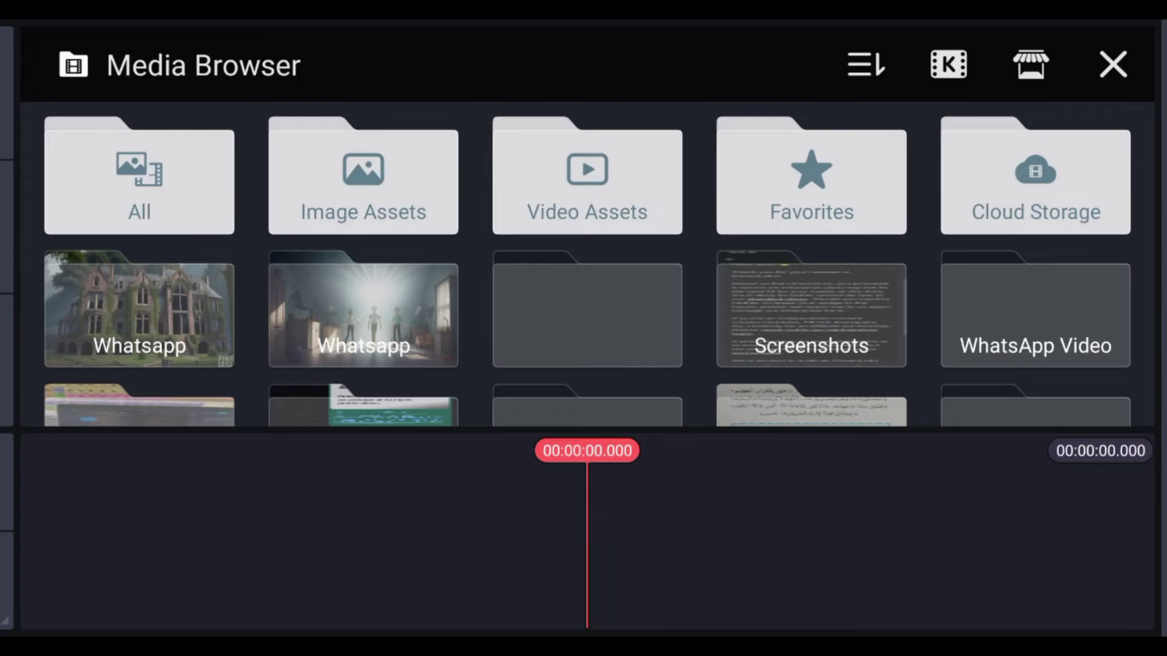
left_click(1130, 64)
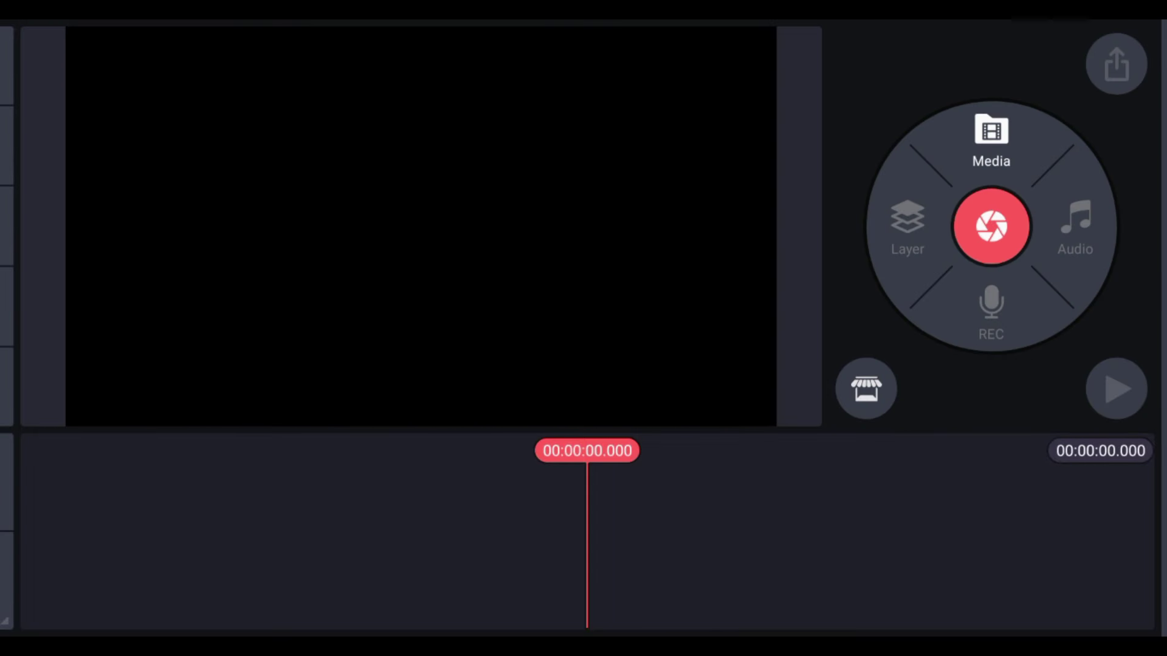
Add the dark rainy road clip from the Whatsapp media folder to the timeline and close the media browser.
left_click(1019, 182)
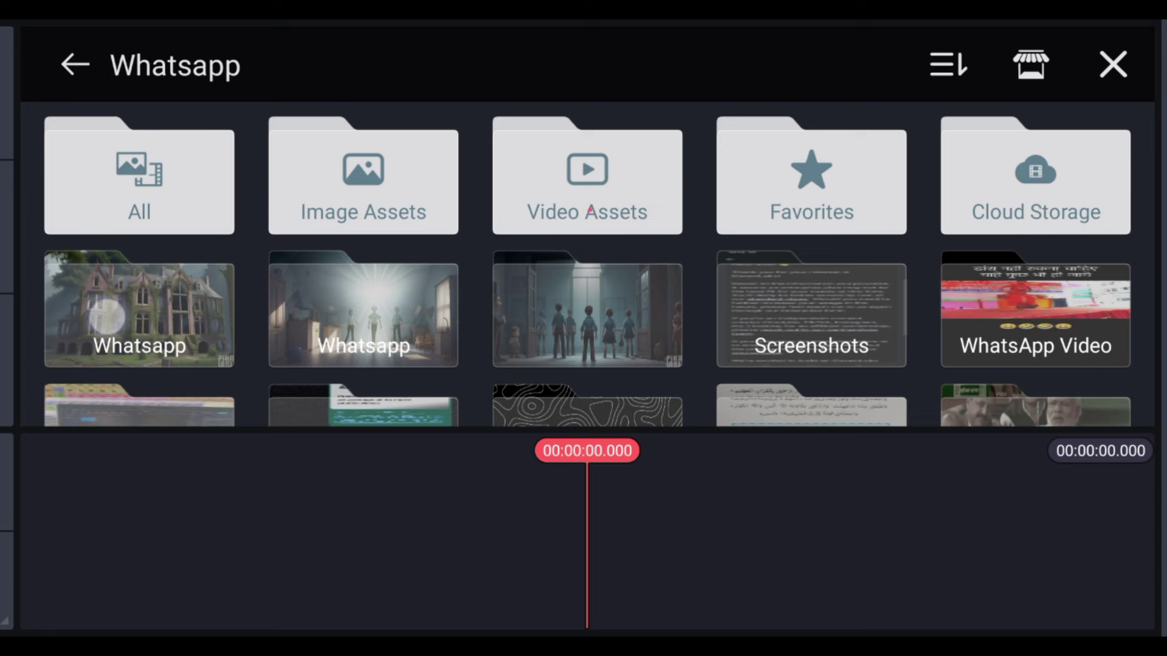
left_click(107, 316)
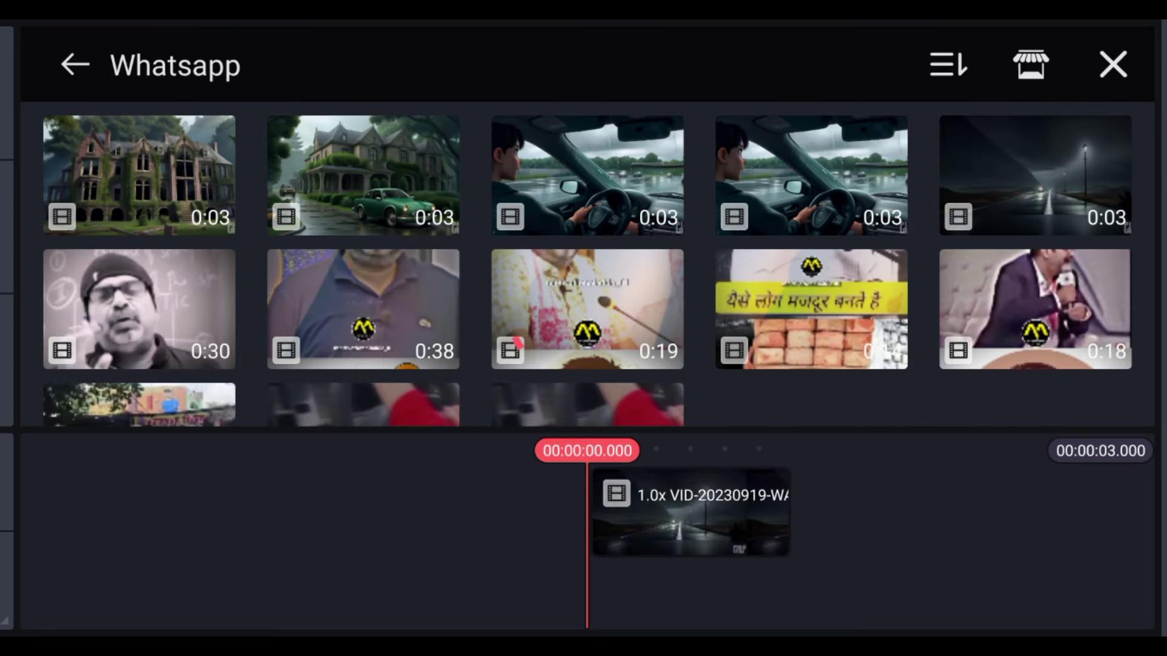
left_click(1112, 63)
left_click_drag(135, 548, 336, 548)
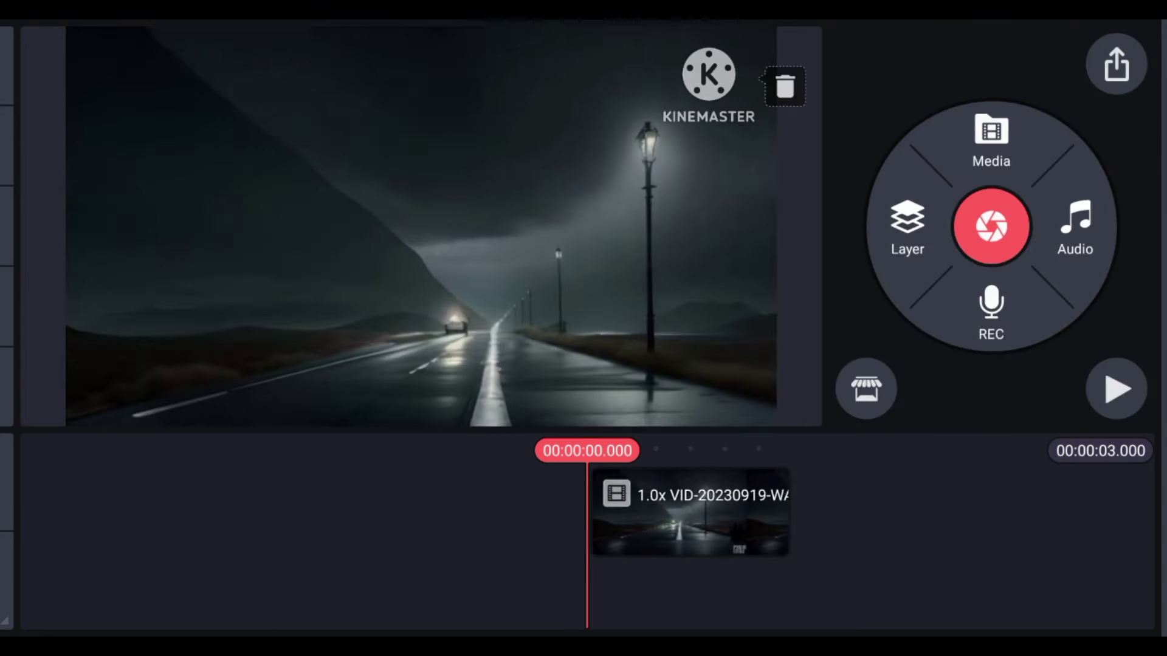
Open the speed settings of the dark road clip on the timeline.
left_click(705, 527)
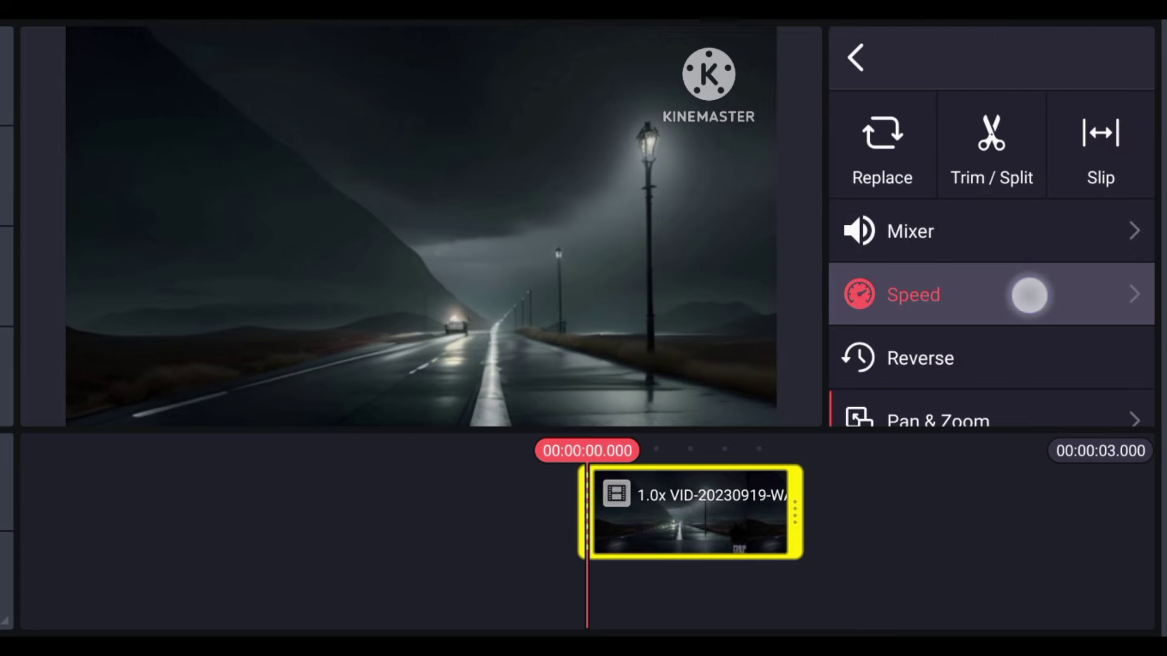